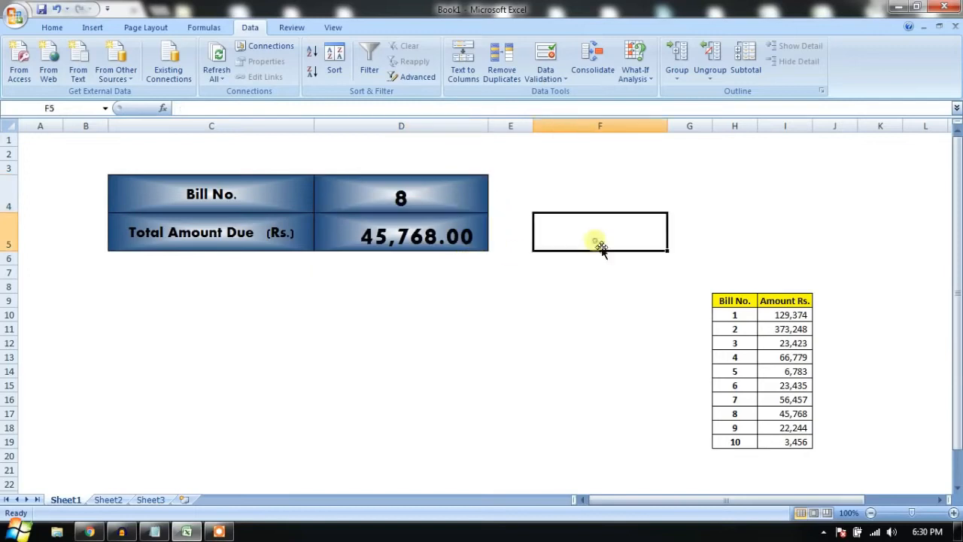
- Choose bill number 10 in cell D4 and compare the total due in D5 with its row in the bill table
click(762, 384)
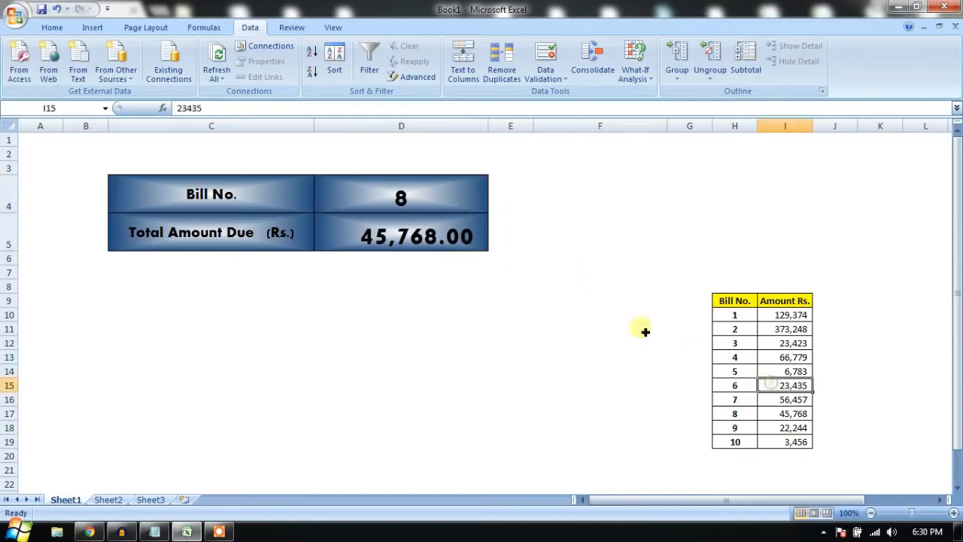
click(461, 243)
click(487, 206)
click(494, 206)
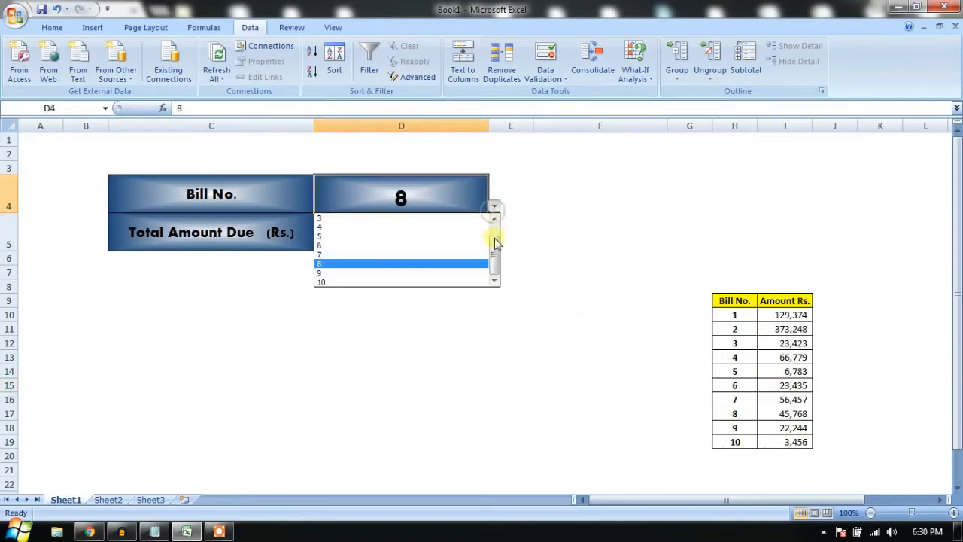
click(432, 280)
click(423, 247)
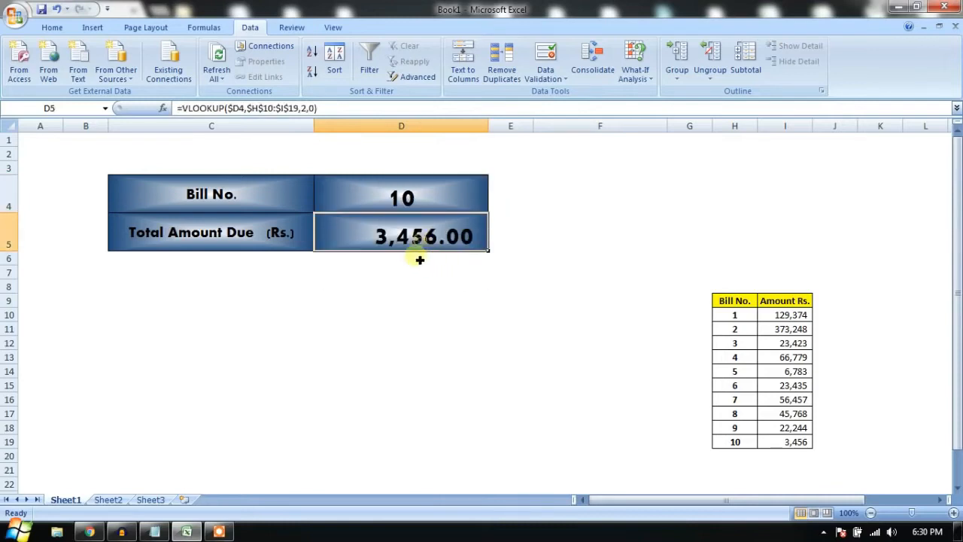
drag(796, 443, 738, 441)
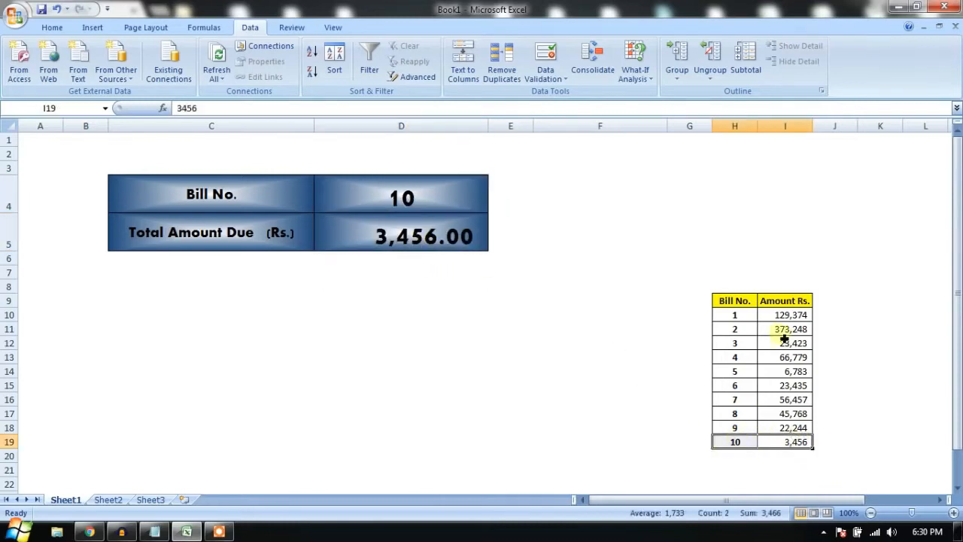
- Choose bill number 6 in cell D4 and highlight its matching row in the bill table
click(489, 200)
click(493, 206)
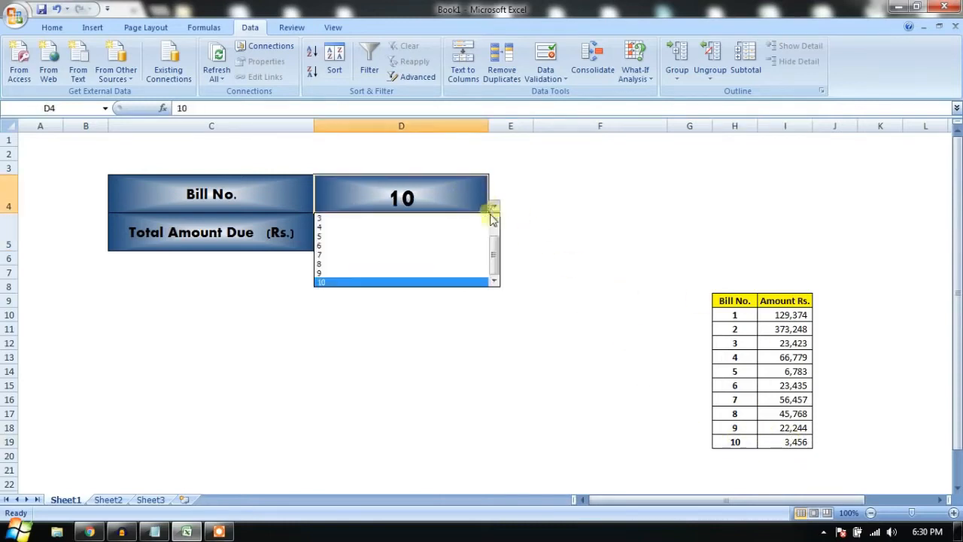
click(466, 249)
drag(748, 386, 774, 386)
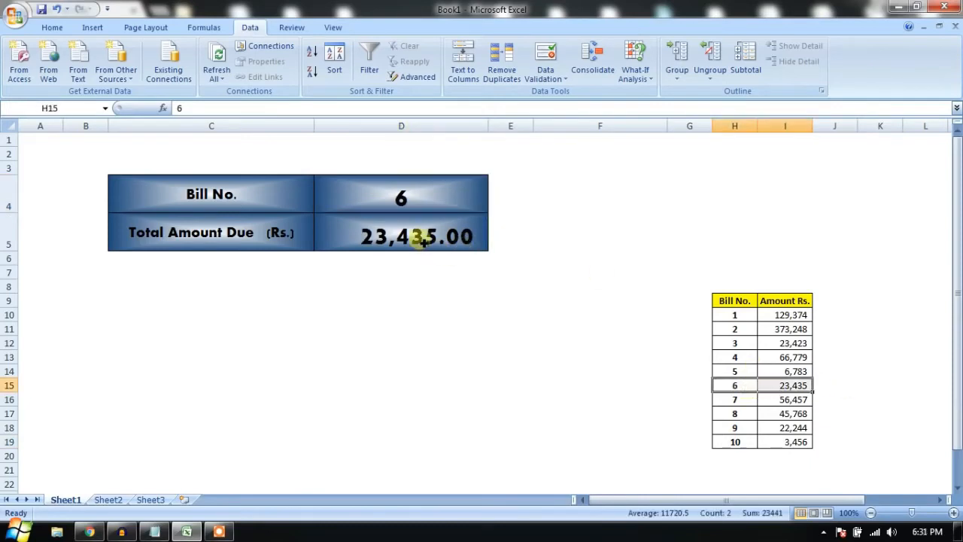
- Examine the total amount cell D5 and its VLOOKUP formula, and how it refers to the bill number in D4
click(423, 239)
click(444, 193)
click(517, 196)
click(414, 196)
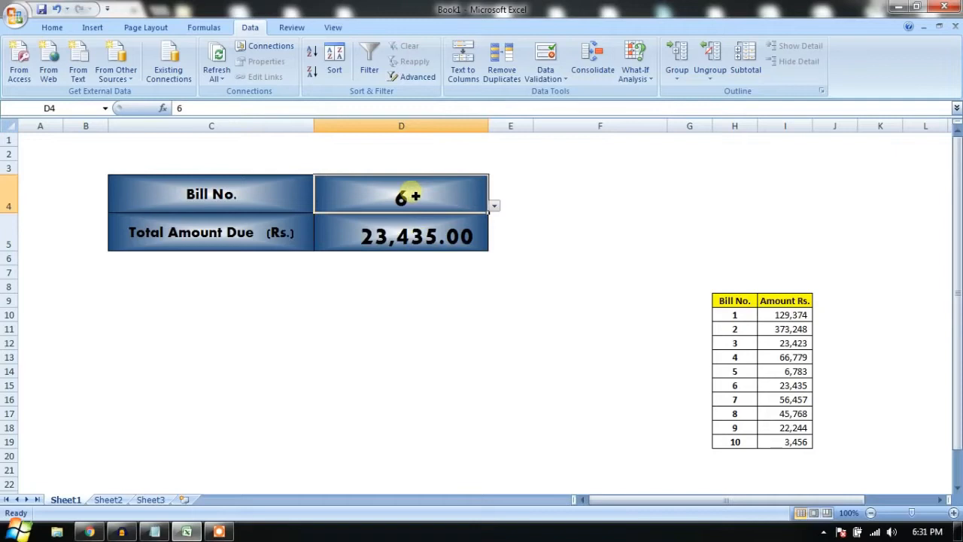
click(430, 229)
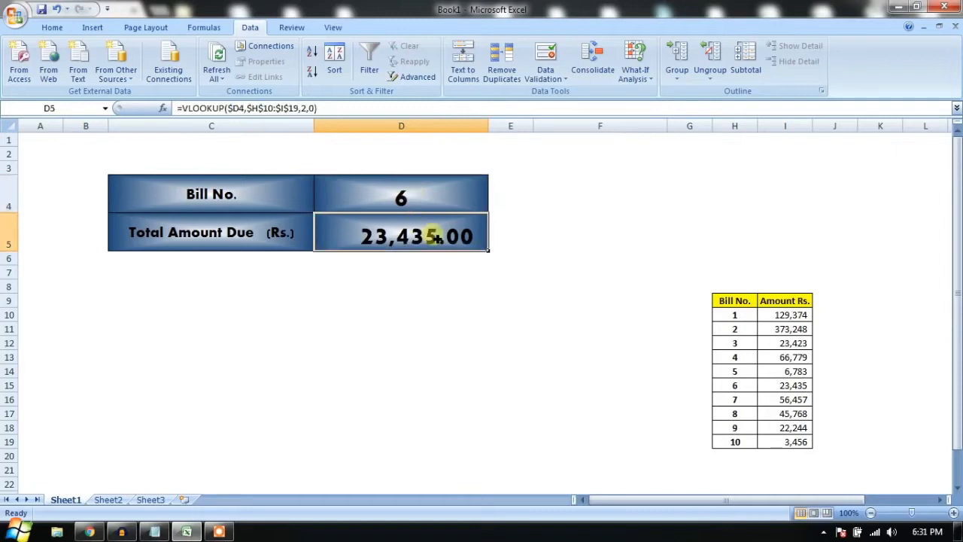
click(185, 108)
drag(188, 109, 235, 111)
key(Escape)
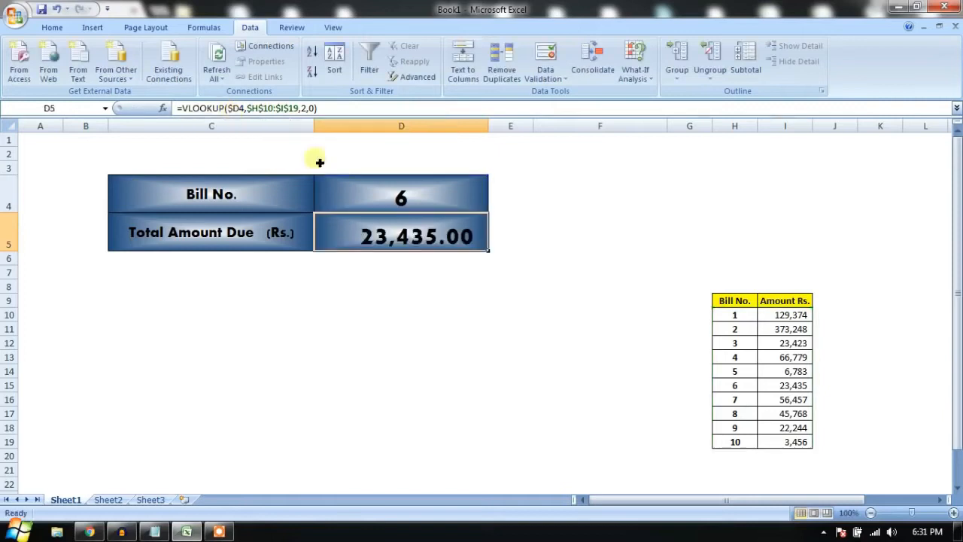
- Look through the full list of bill numbers offered in cell D4 without changing the selection
click(437, 193)
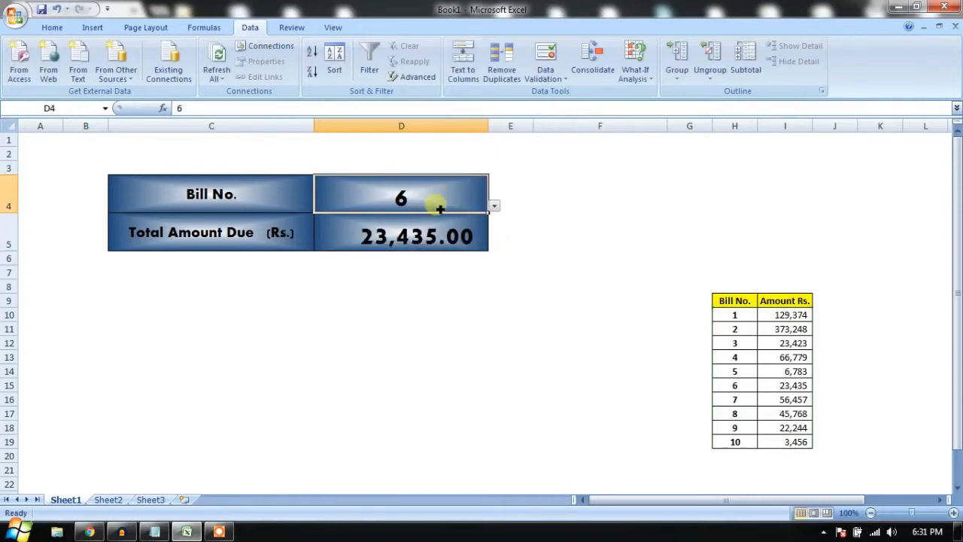
click(494, 205)
click(494, 205)
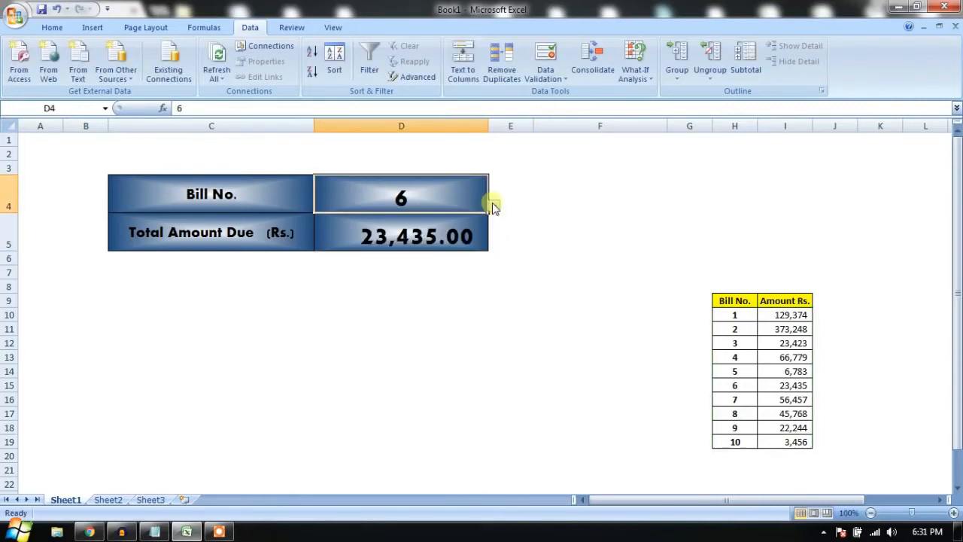
click(493, 204)
drag(495, 249, 493, 233)
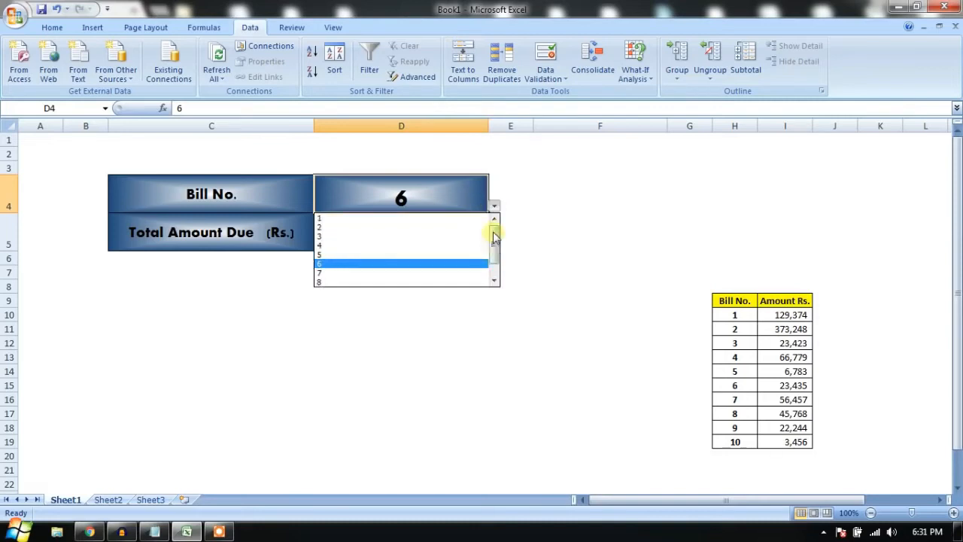
drag(500, 248, 495, 276)
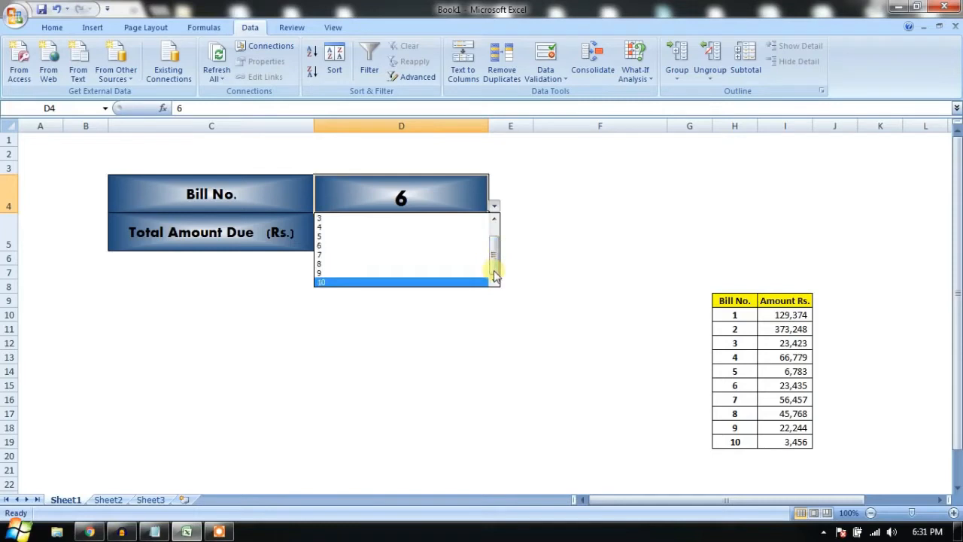
click(660, 286)
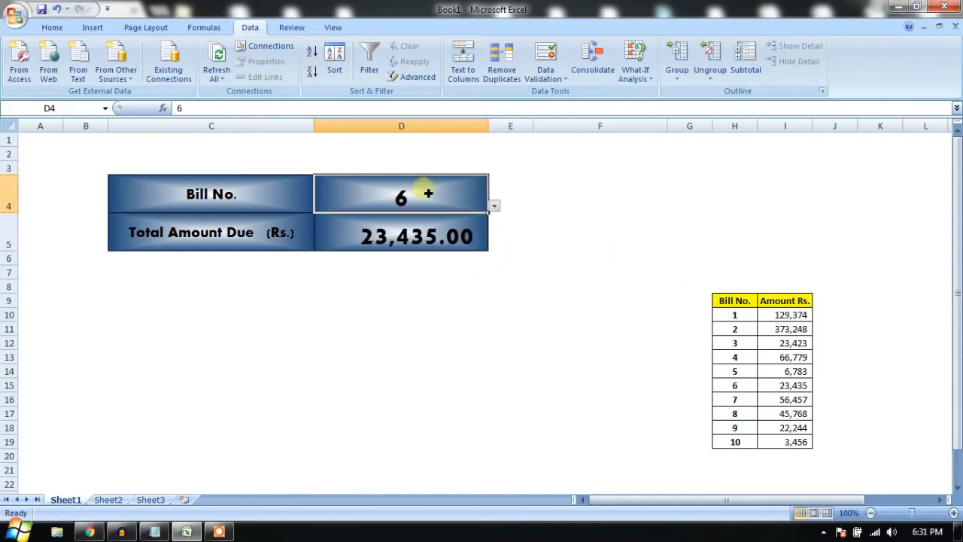
- Try to enter the unlisted bill number 12 in cell D4
text(12)
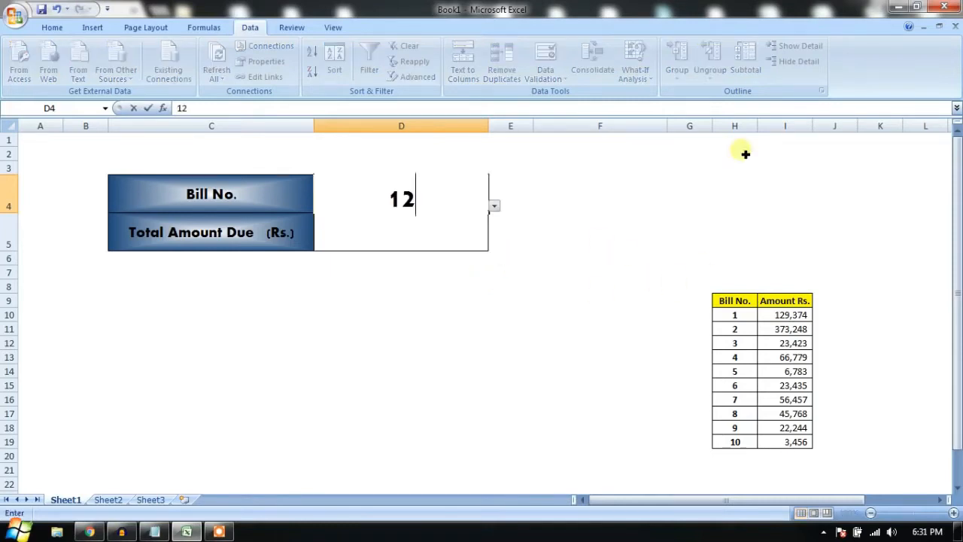
key(Return)
key(Escape)
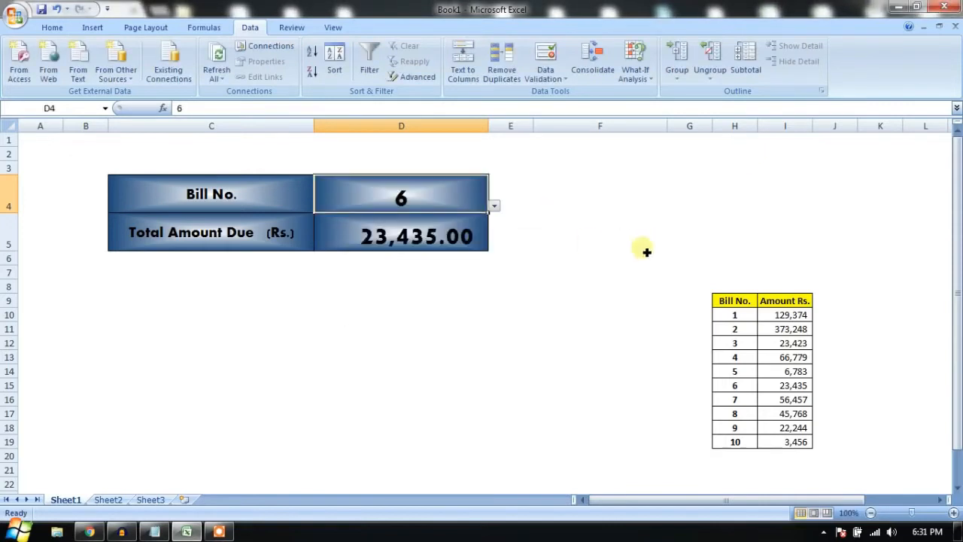
- Review the bill numbers allowed in cell D4 once more
click(494, 206)
scroll(493, 238, up, 1)
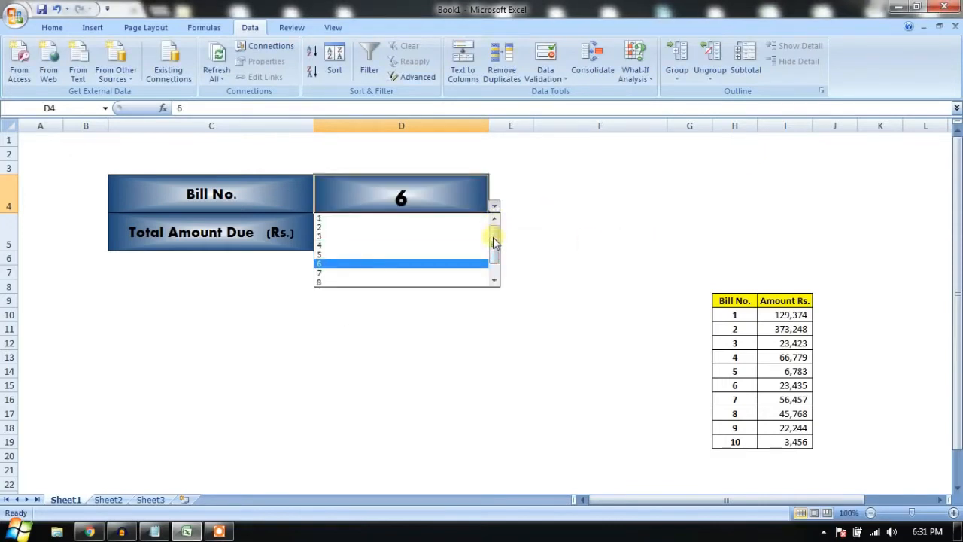
scroll(493, 248, down, 2)
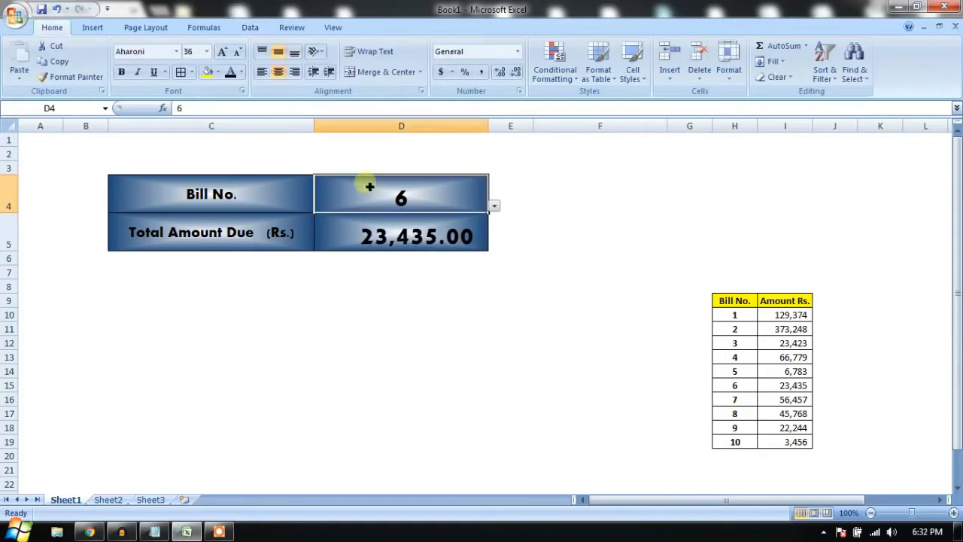
- Apply list data validation to cell F4 with the source entered as 1,2,3,4,5,6,7,8,9,10
click(619, 205)
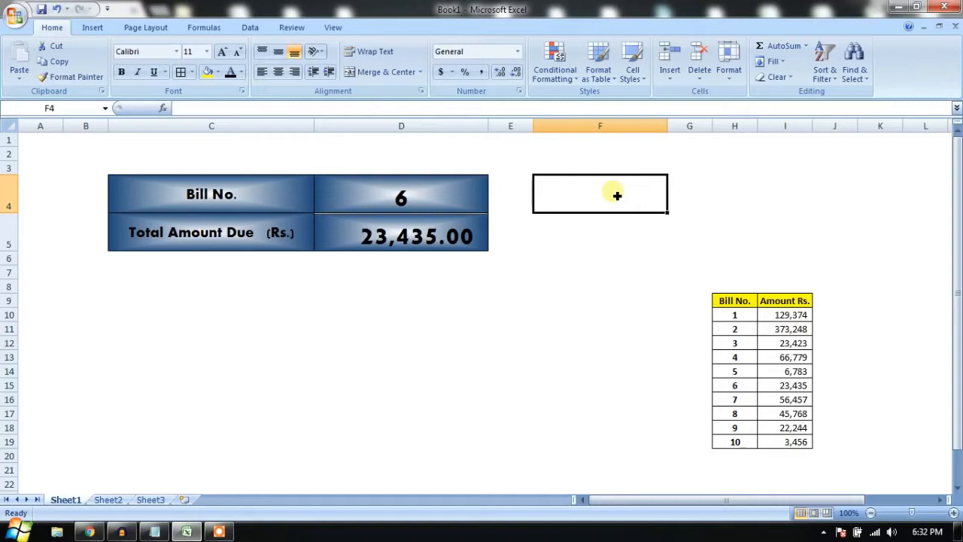
click(252, 27)
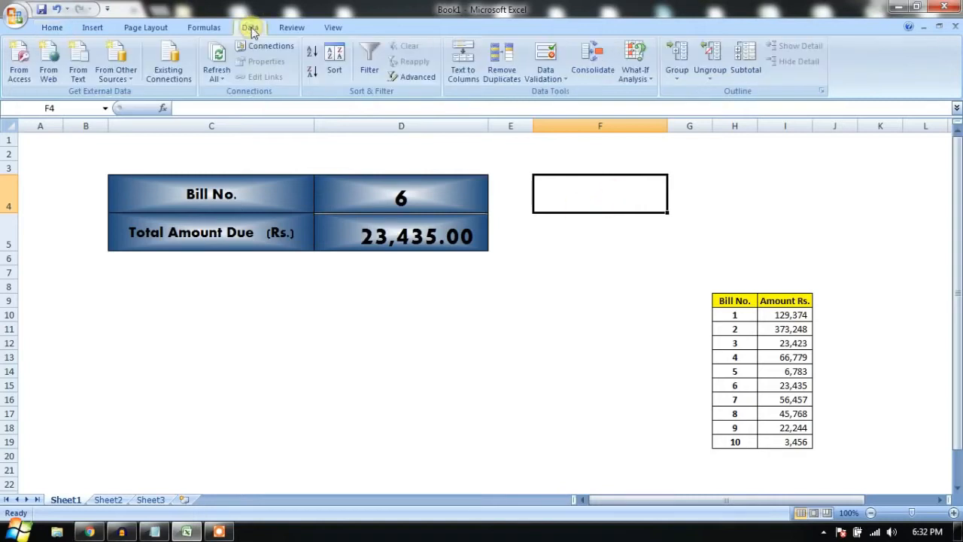
click(558, 78)
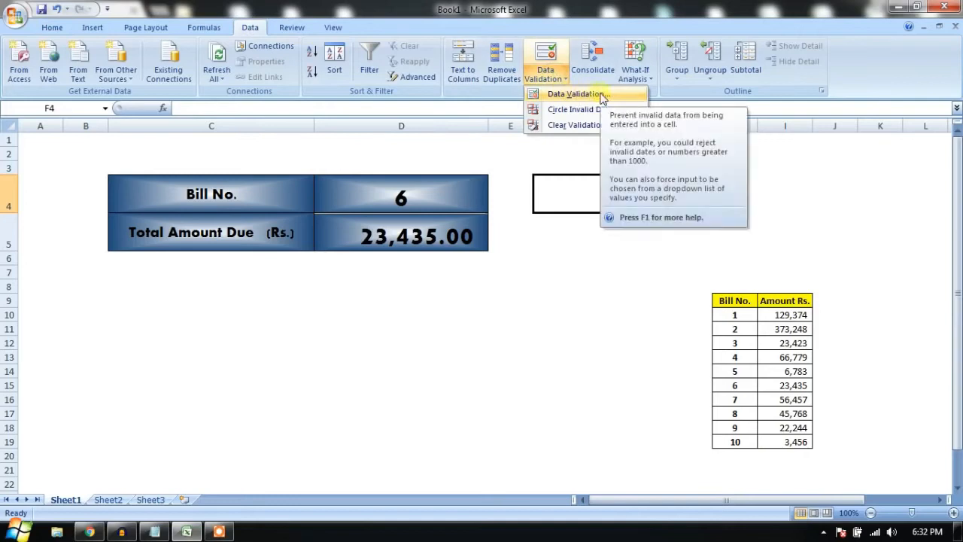
click(577, 96)
drag(652, 151, 246, 123)
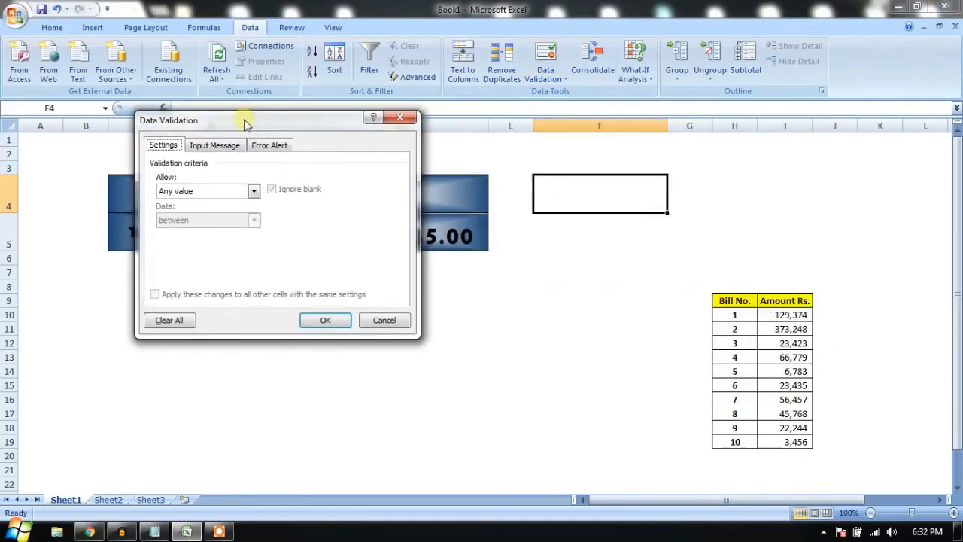
click(253, 192)
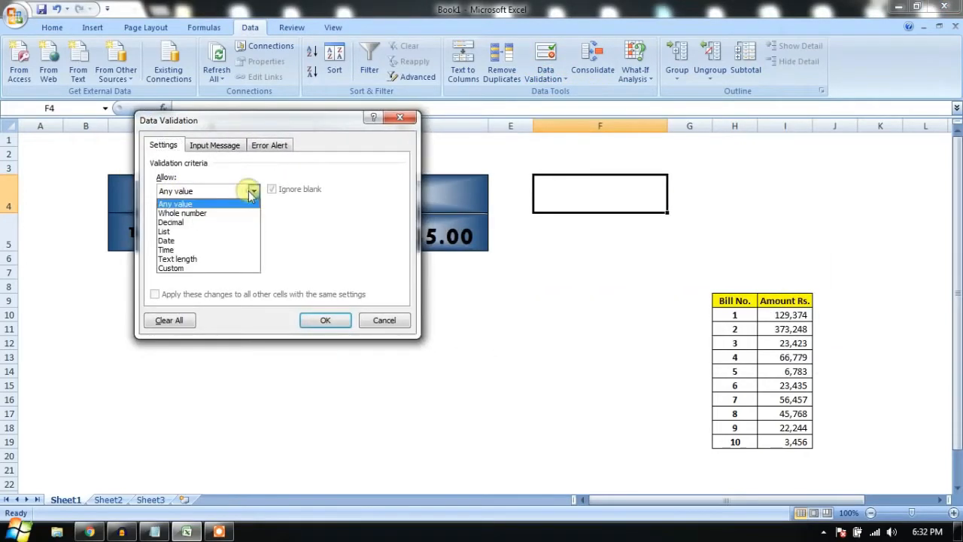
click(234, 233)
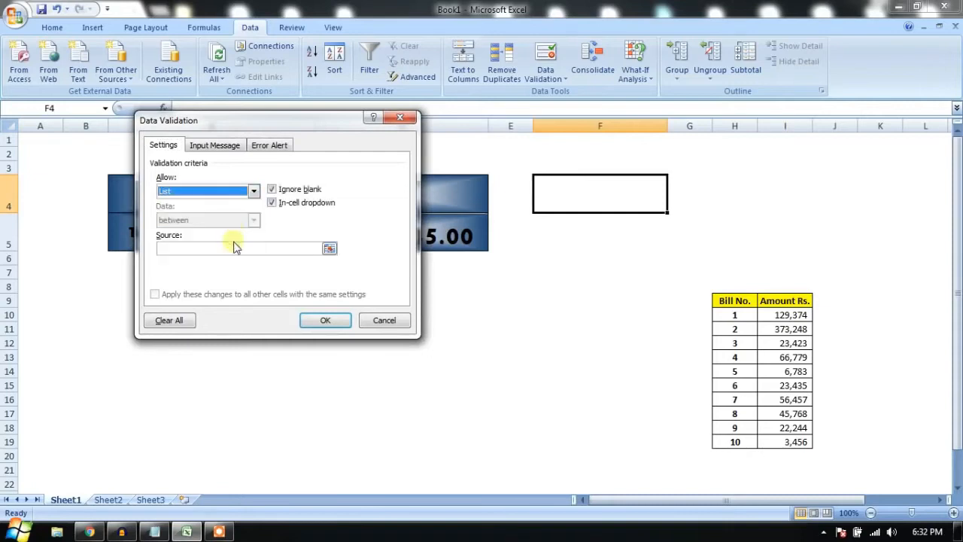
click(240, 252)
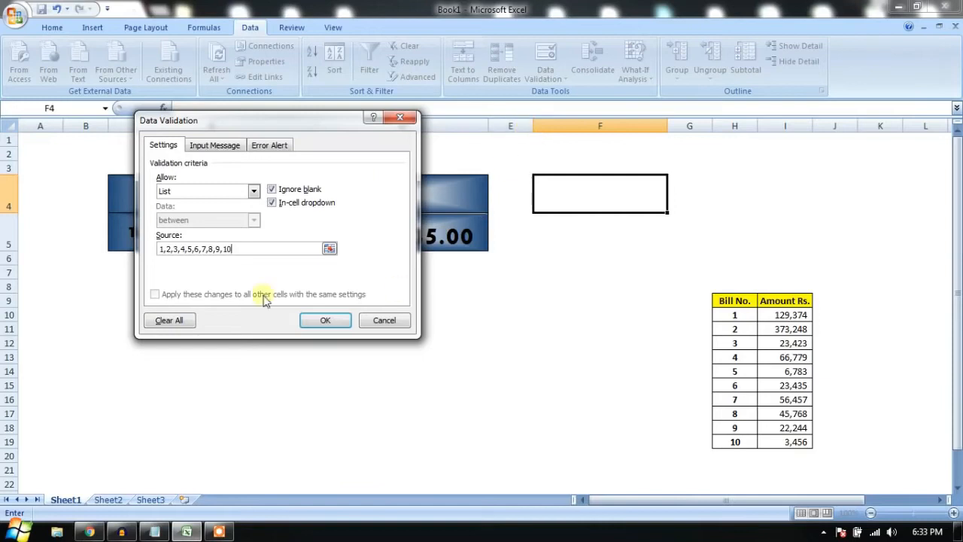
click(322, 320)
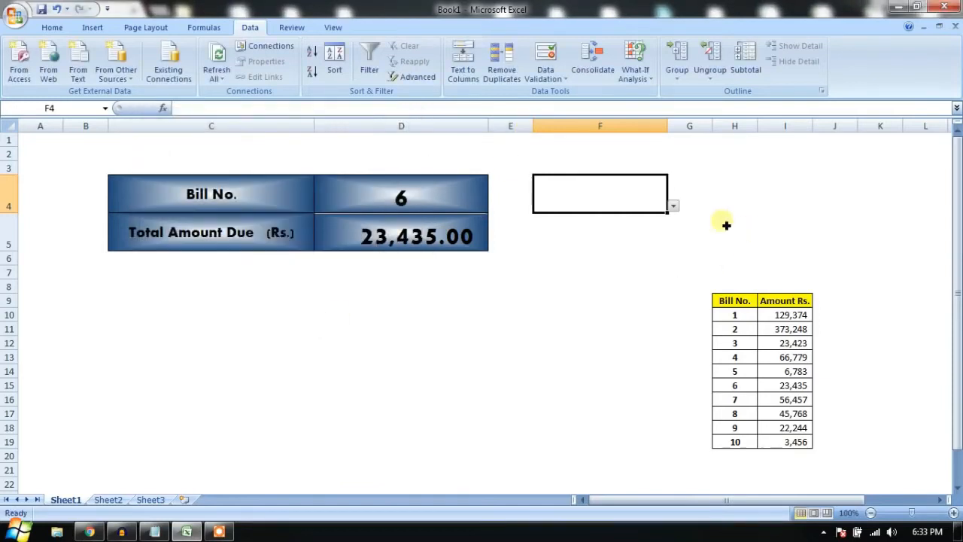
- Check the choices offered in cell F4 against the bill numbers in H10:H19
click(674, 206)
drag(676, 241, 674, 271)
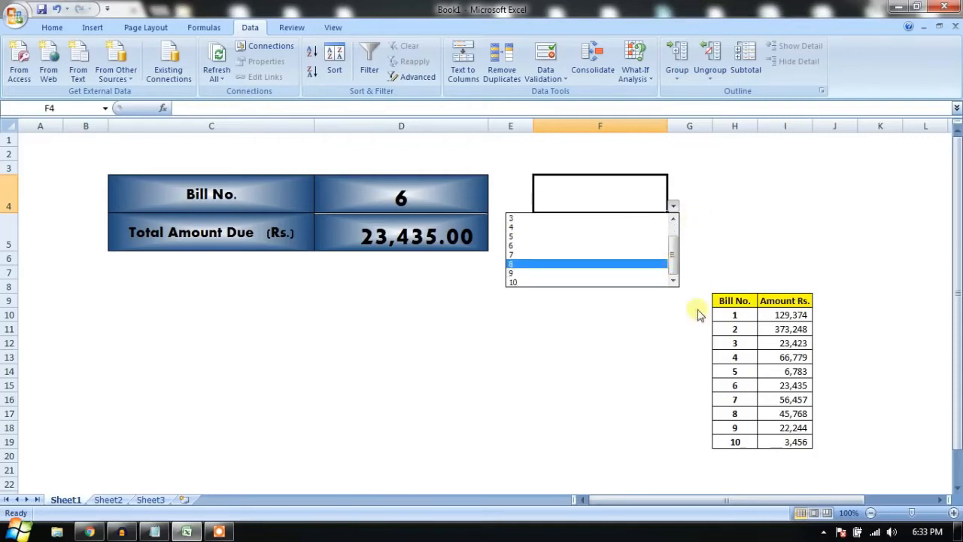
click(734, 315)
drag(735, 315, 757, 444)
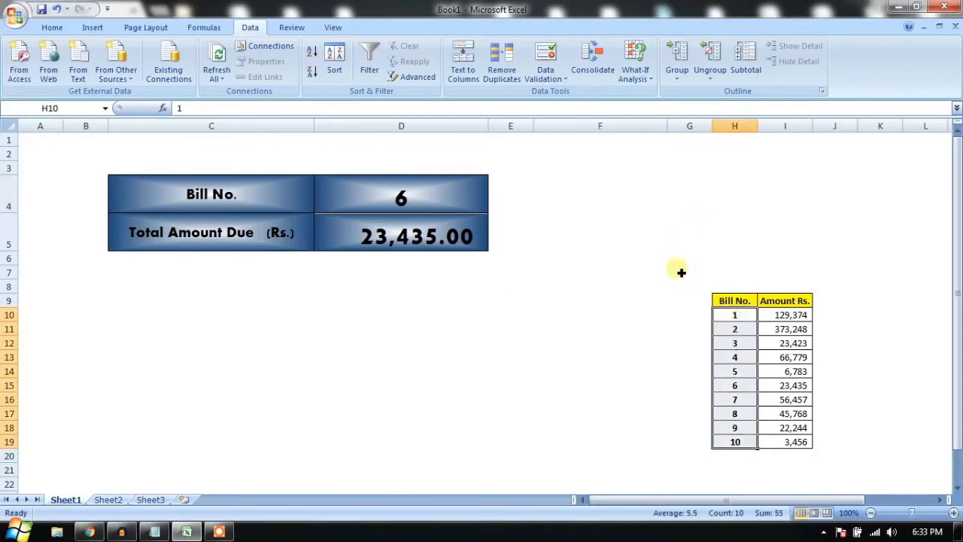
- Apply list data validation to cell F4 using the bill number range =$H$10:$H$19 as the source
click(648, 216)
click(649, 196)
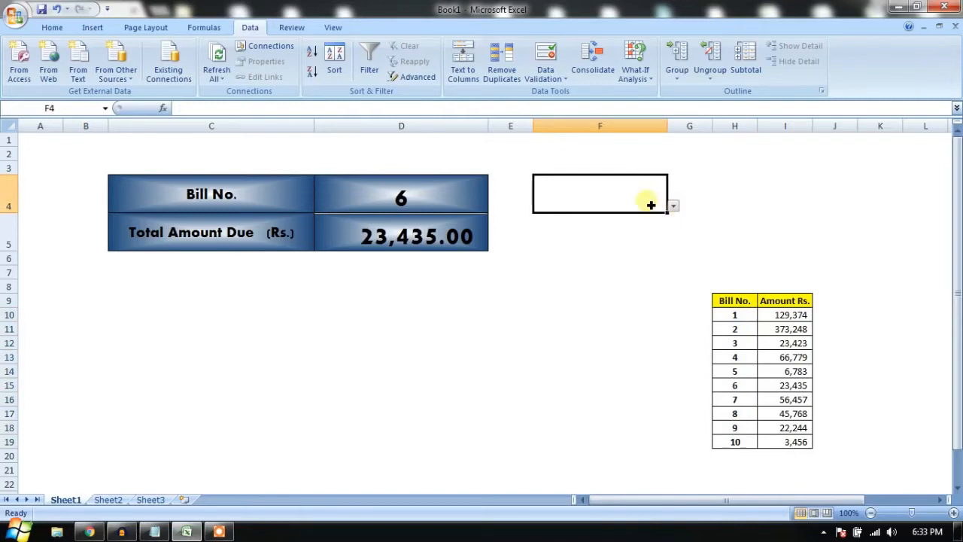
click(555, 79)
click(557, 93)
click(248, 193)
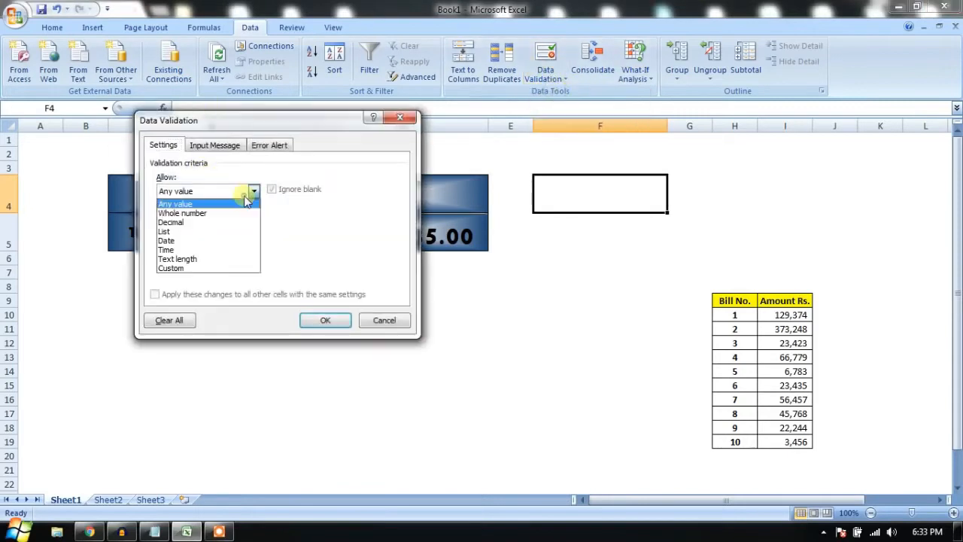
click(231, 231)
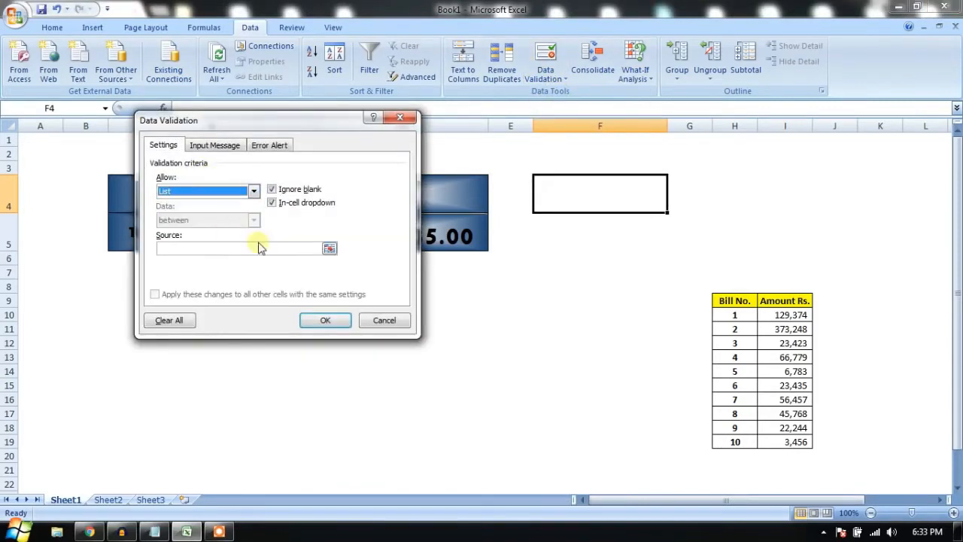
click(258, 247)
drag(747, 319, 755, 444)
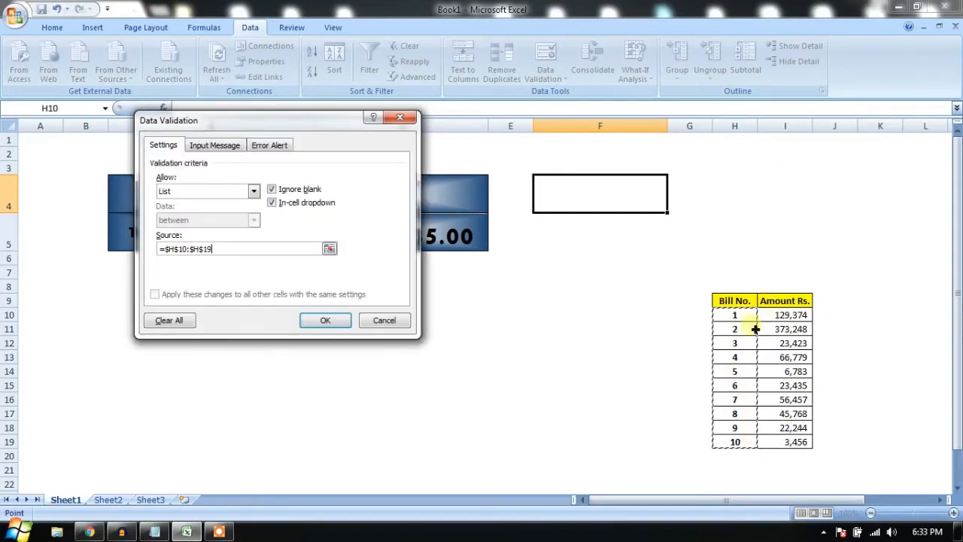
click(329, 322)
- Test the dropdown list in cell F4 and choose bill number 6 from it
click(674, 206)
mouse_move(674, 240)
mouse_down()
mouse_move(676, 268)
mouse_move(675, 237)
mouse_up()
click(713, 218)
click(681, 199)
click(641, 193)
click(674, 206)
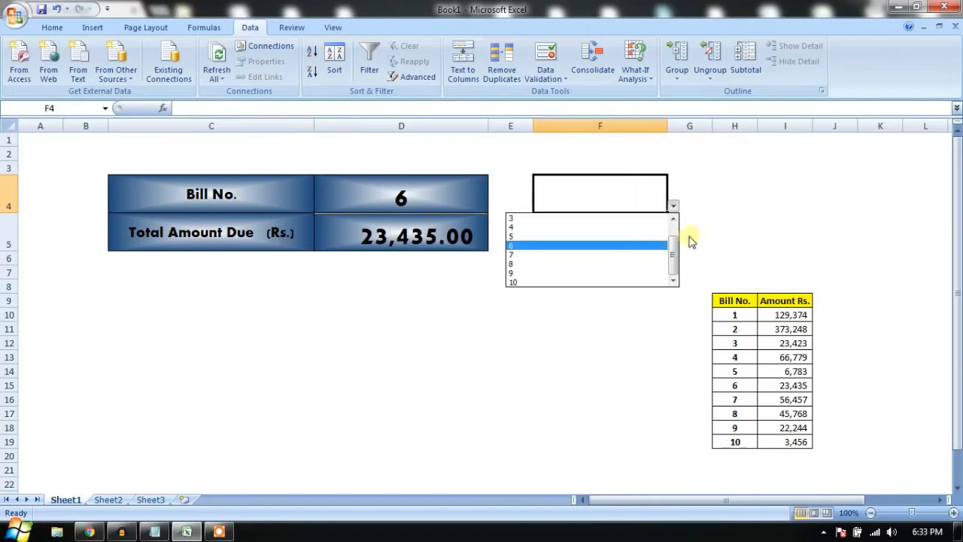
click(720, 219)
click(674, 206)
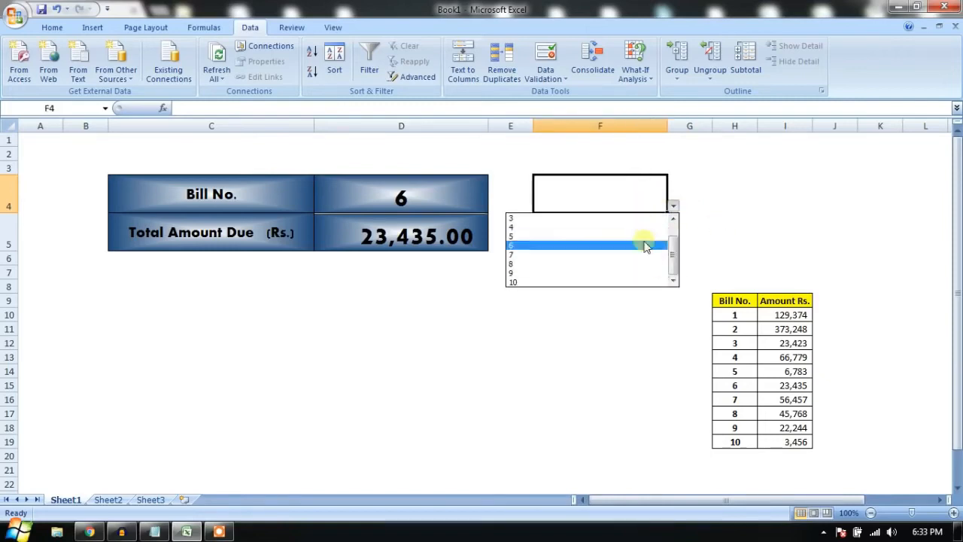
click(644, 247)
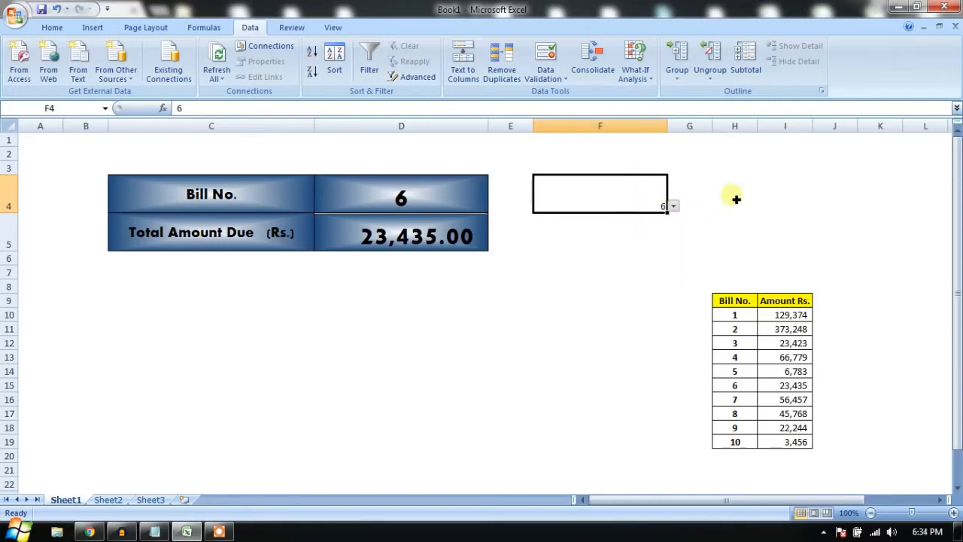
- Choose bill number 9 from the dropdown list in cell F4
click(673, 206)
click(644, 268)
key(Return)
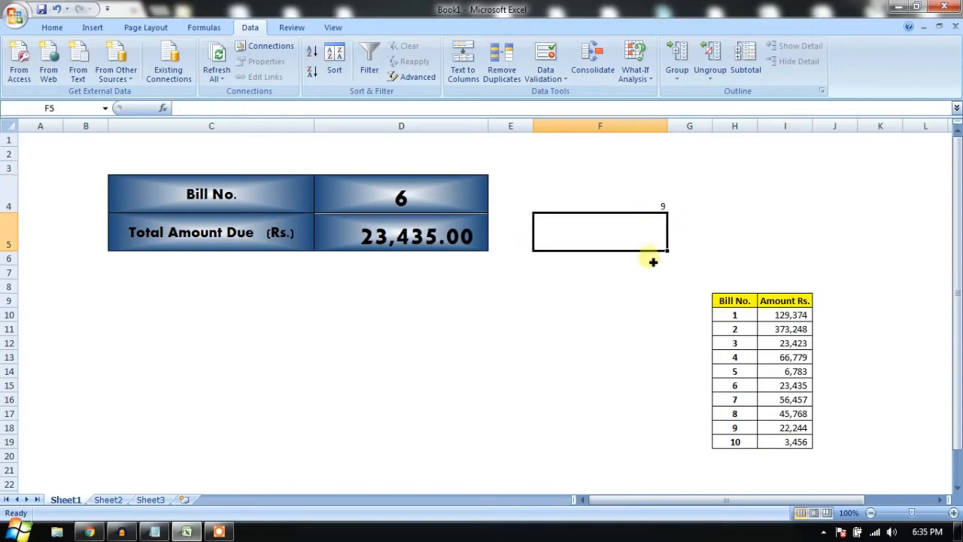
- Apply list data validation to cell F5 with the source entered as Jan,Feb,Mar
click(545, 75)
click(556, 92)
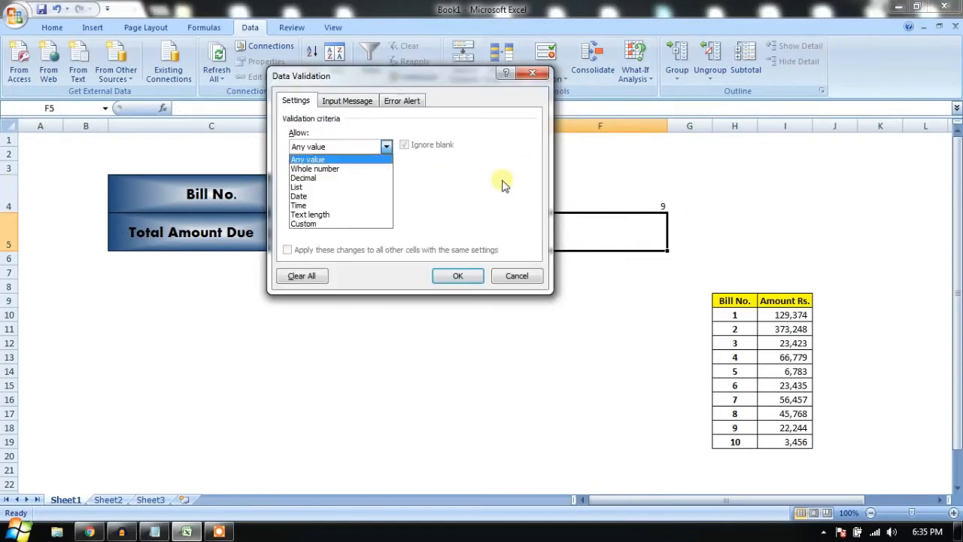
click(348, 187)
click(354, 205)
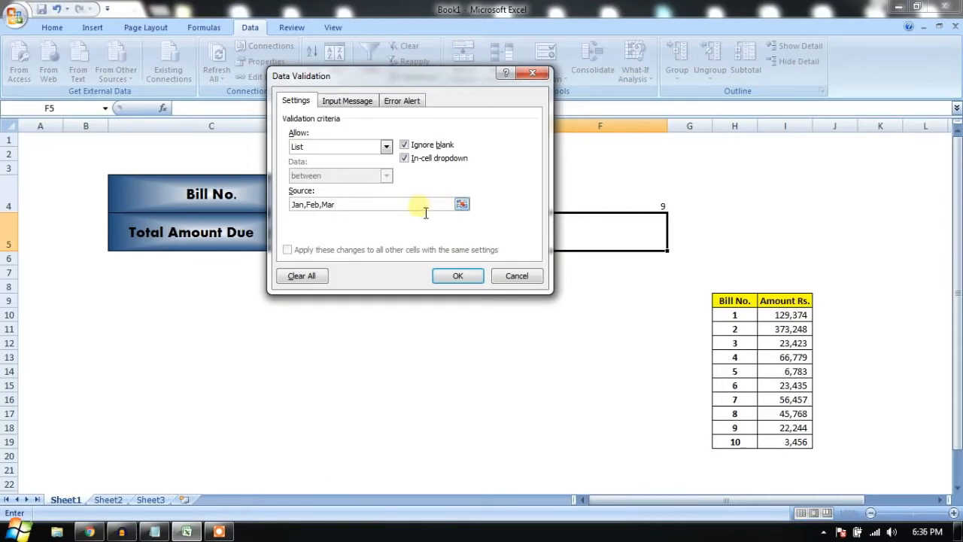
click(465, 276)
- Try Jan, Feb and Mar from the dropdown in cell F5, leaving Mar chosen, and right-align the cell
click(673, 248)
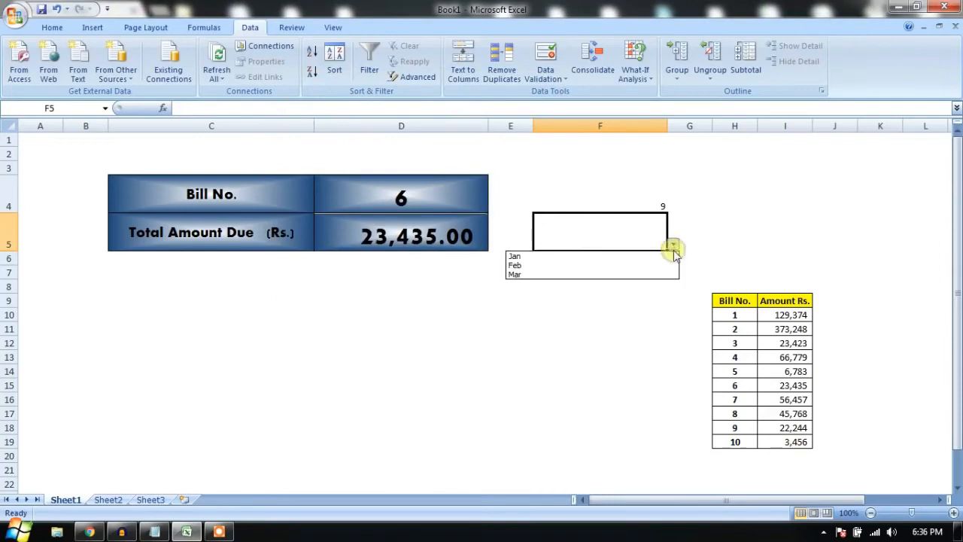
click(662, 256)
click(673, 248)
click(665, 265)
click(672, 248)
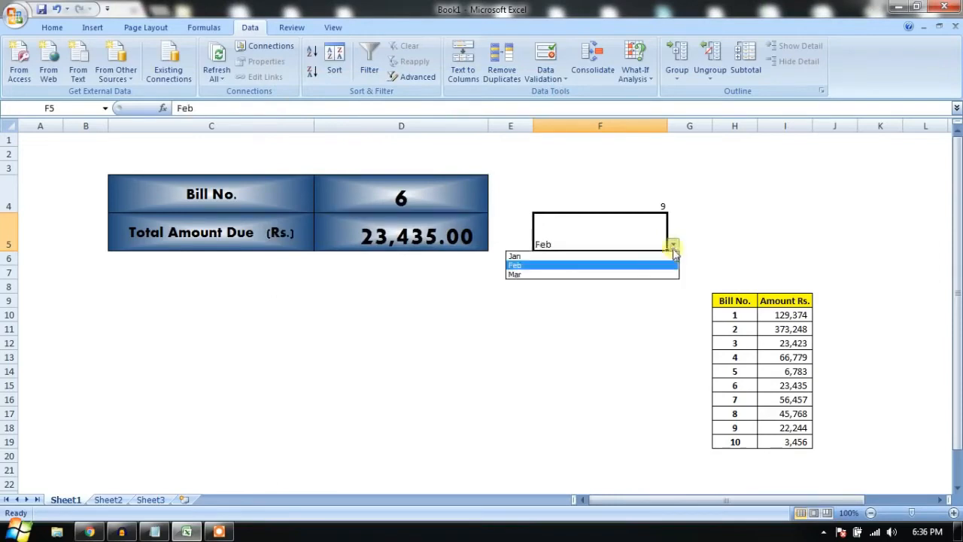
click(647, 275)
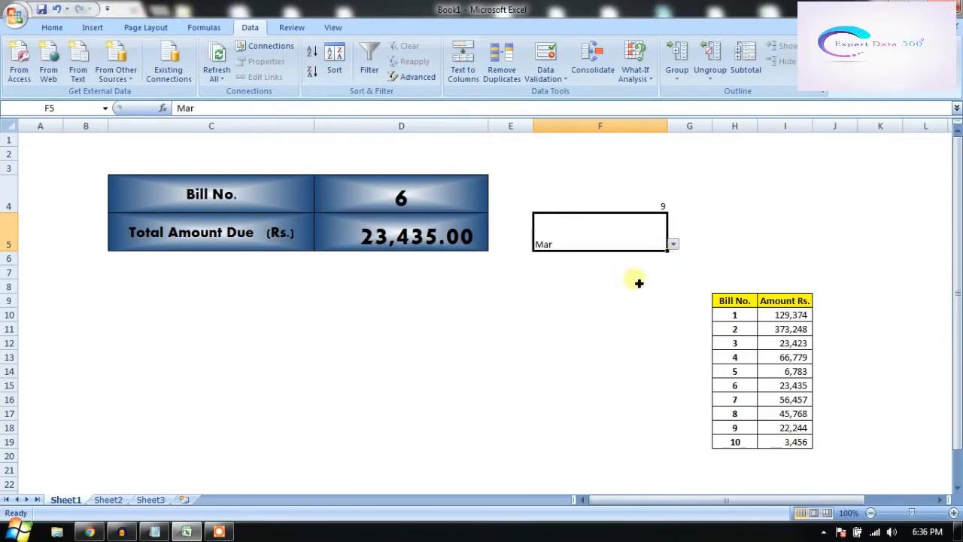
click(55, 28)
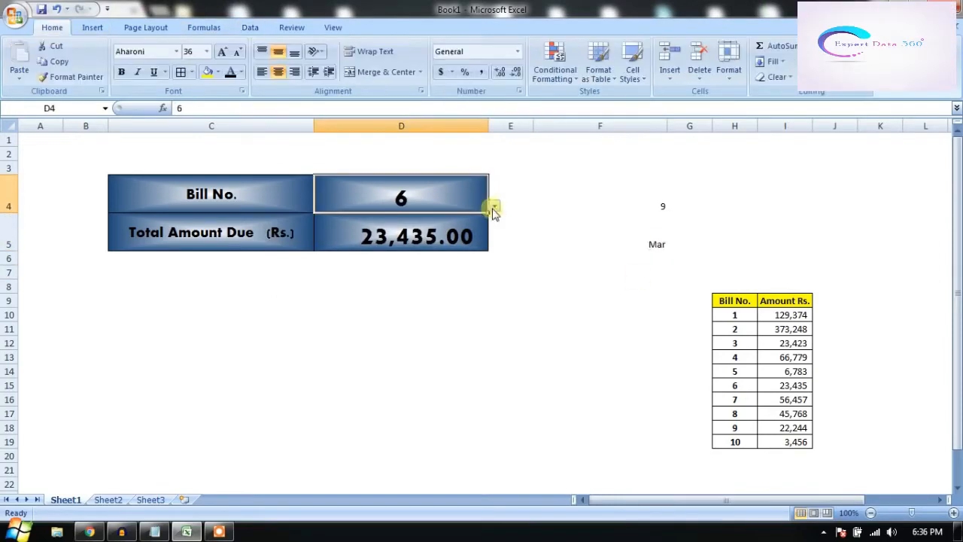
click(561, 230)
- Choose bill number 1 in cell D4 and check the total amount due in D5 against the bill table
click(450, 193)
click(494, 205)
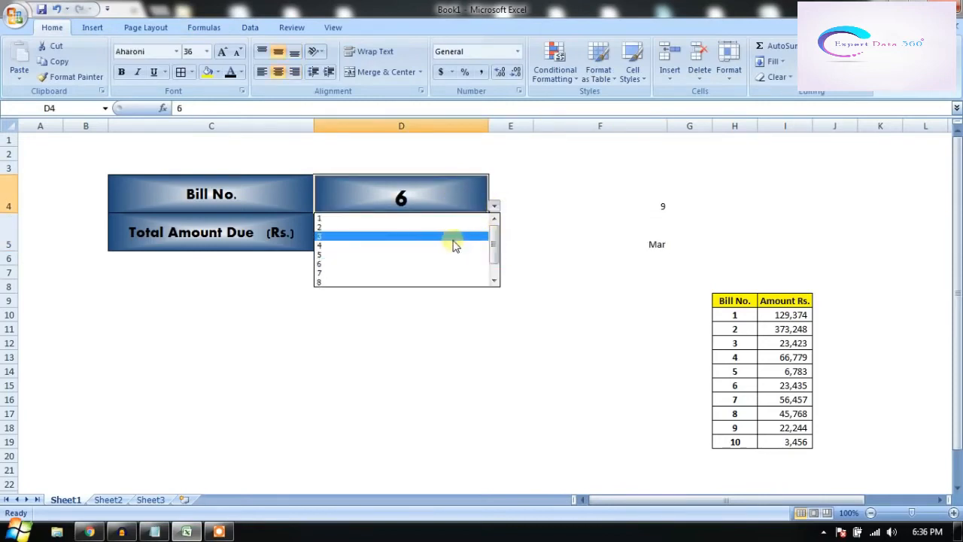
click(453, 237)
click(450, 230)
drag(734, 315, 783, 400)
click(476, 236)
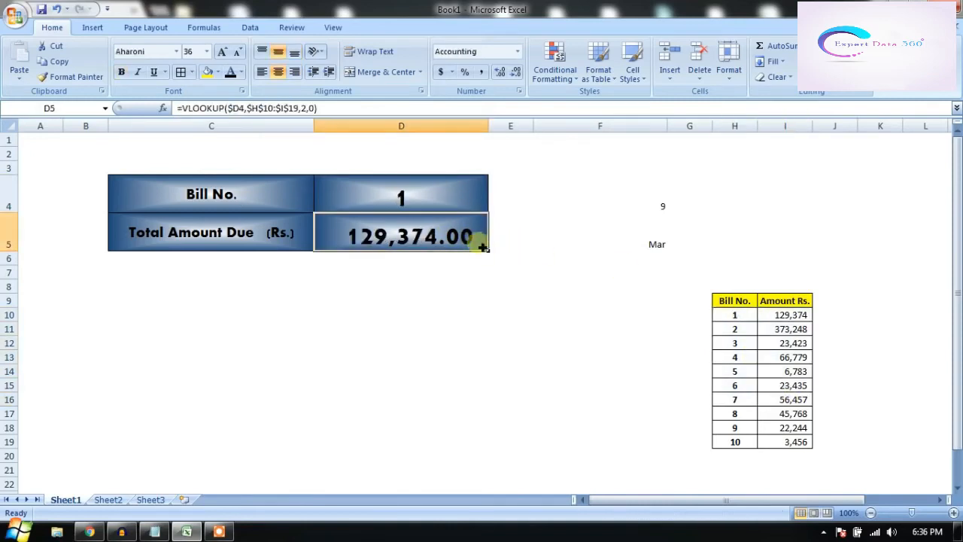
- Clear the existing lookup formula from the total amount due cell D5
click(432, 301)
click(450, 245)
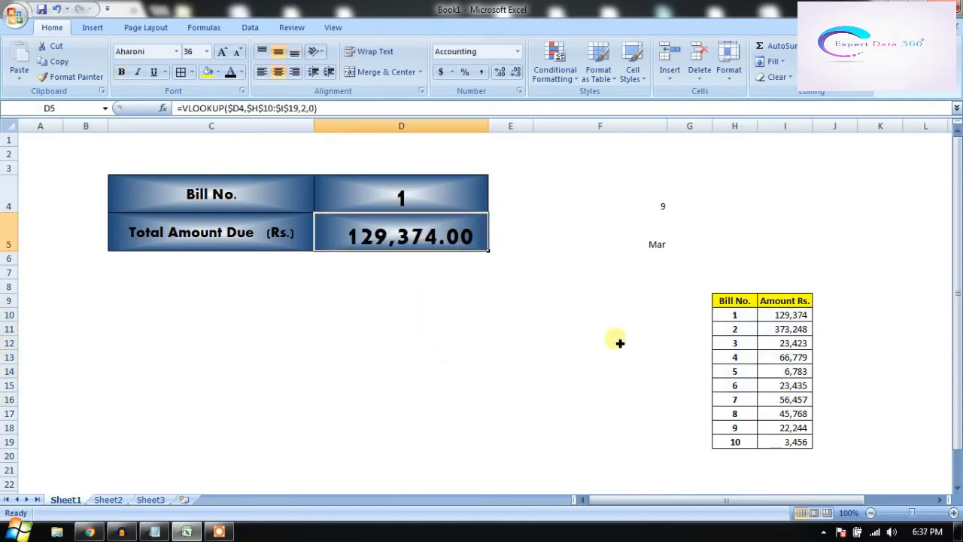
key(Delete)
click(518, 255)
- Enter the formula =vlookup(d4,H10:I19,2,0) in cell D5 to return the total amount due
click(423, 244)
text(=)
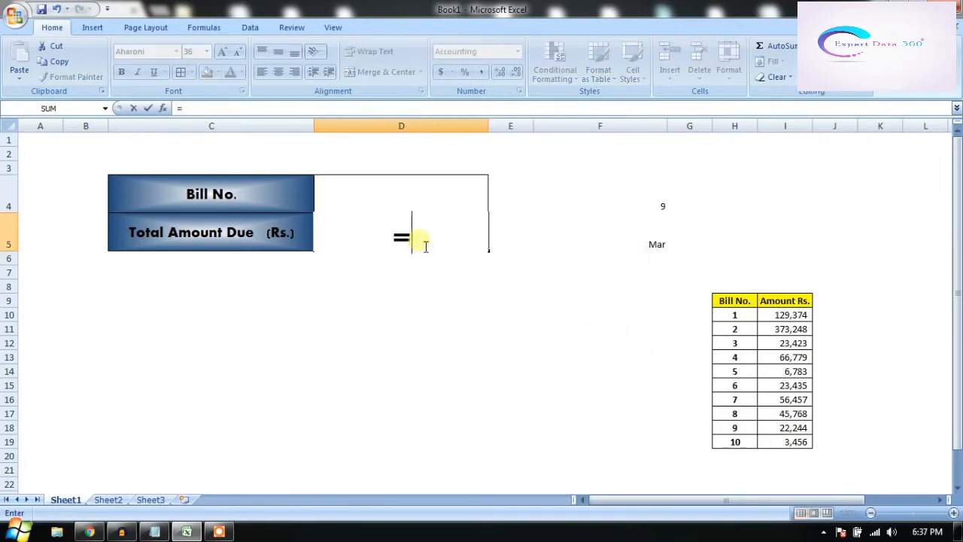
text(vloo)
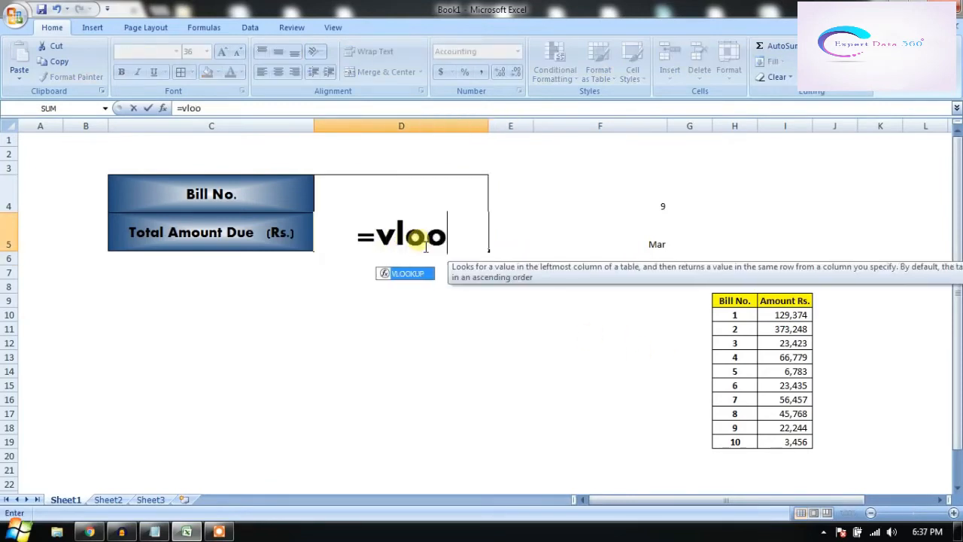
text(kup(d4,)
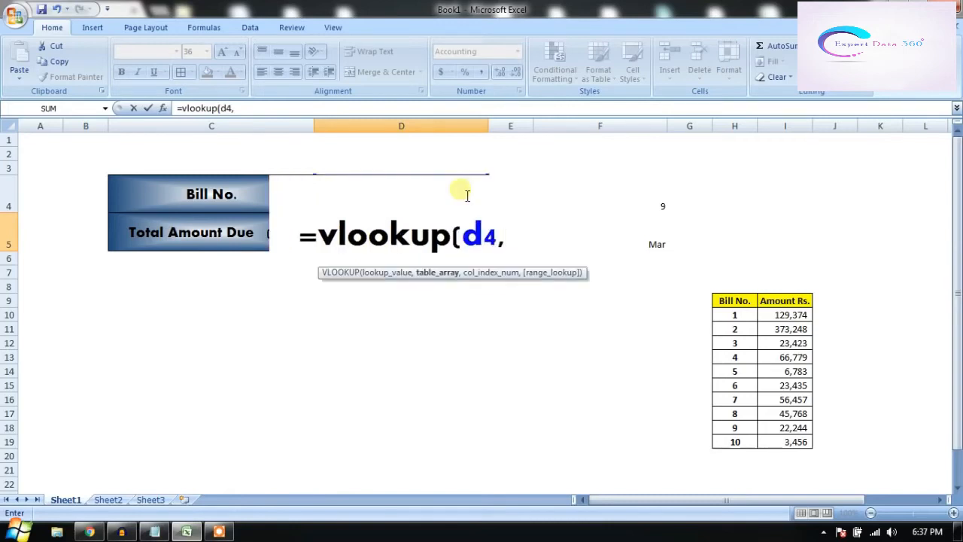
drag(742, 317, 784, 447)
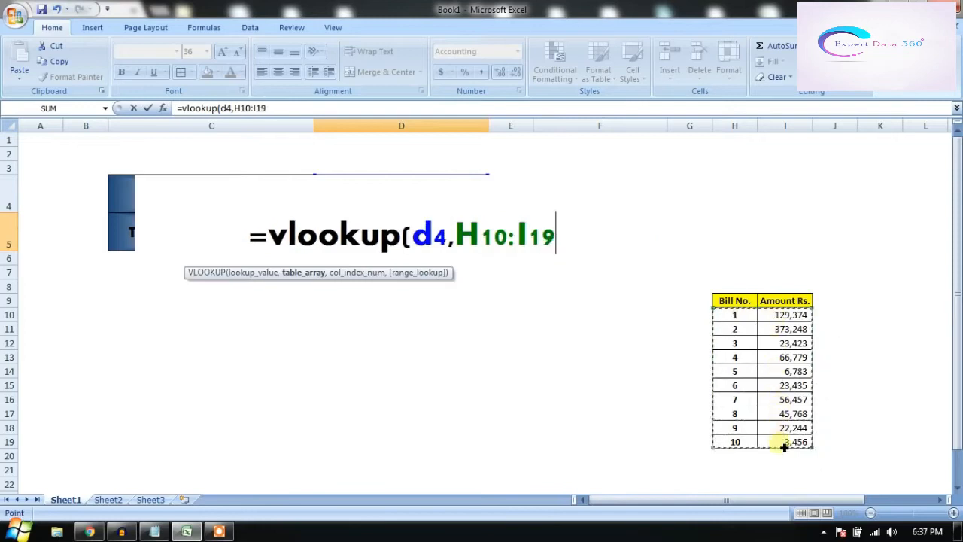
text(,)
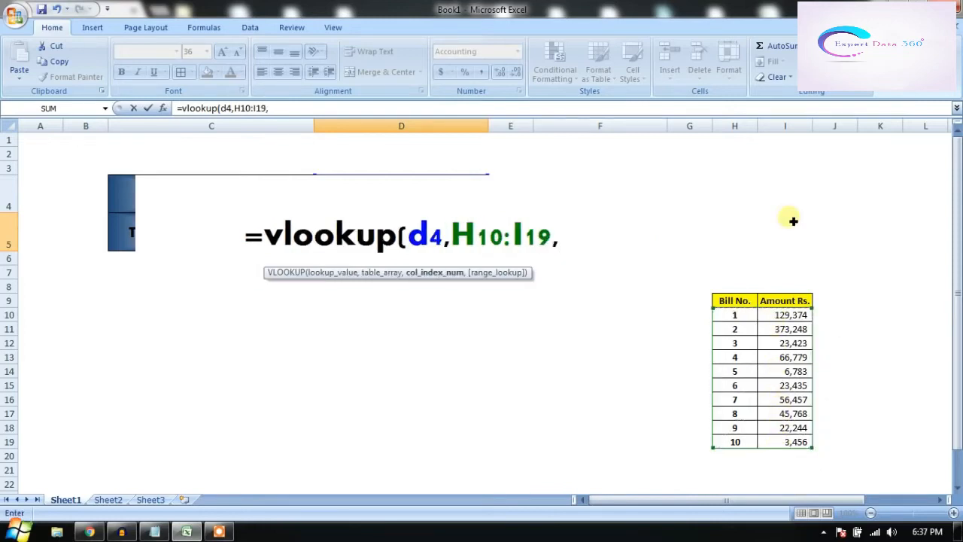
text(2,0)
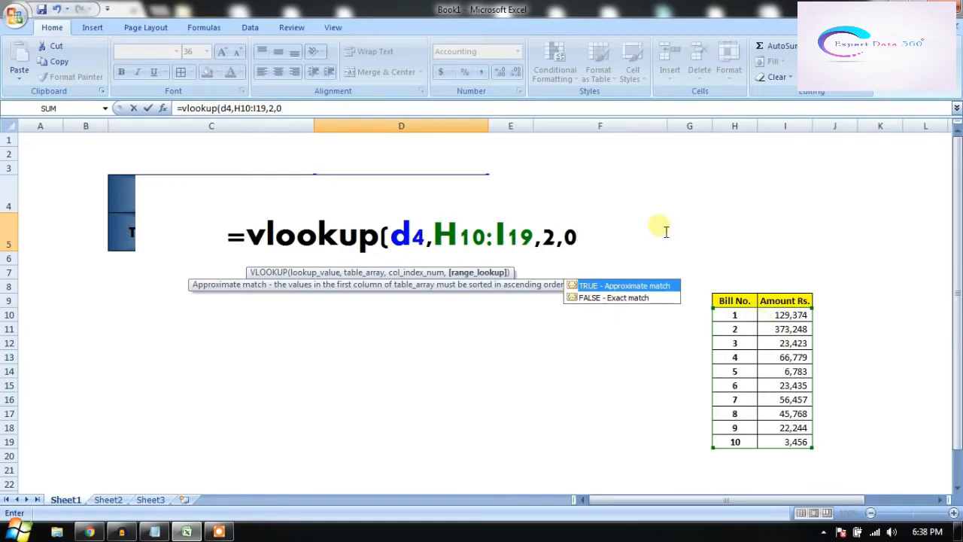
text())
key(Return)
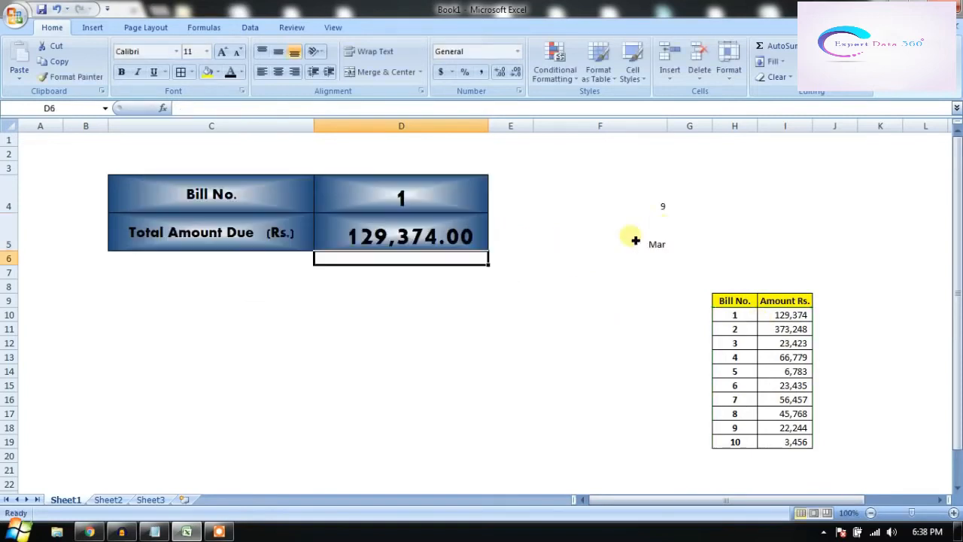
- Review the total amount due in cell D5 together with the bill number in D4
click(426, 229)
click(450, 202)
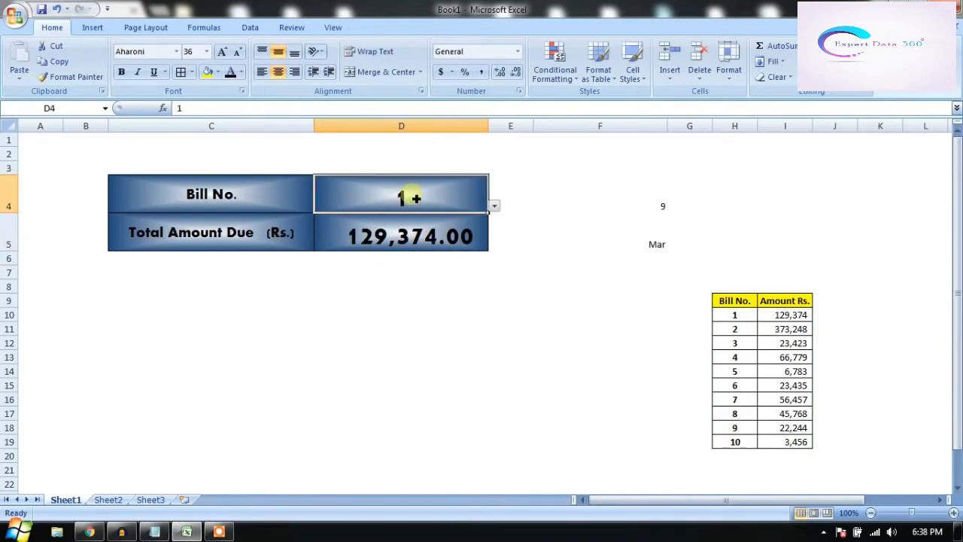
click(418, 234)
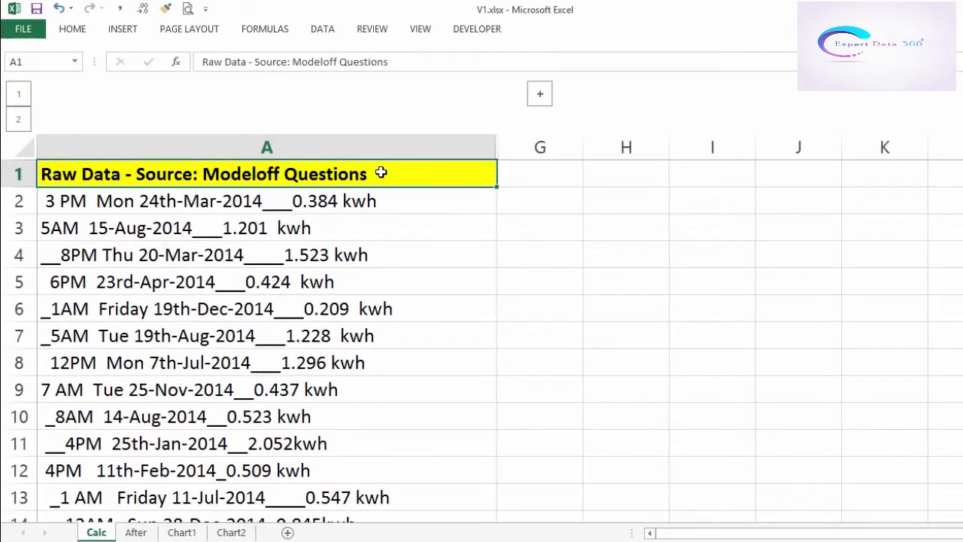
- Examine the extent of the raw data in column A of the Calc sheet in V1.xlsx, returning to cell A1
key(ctrl+Down)
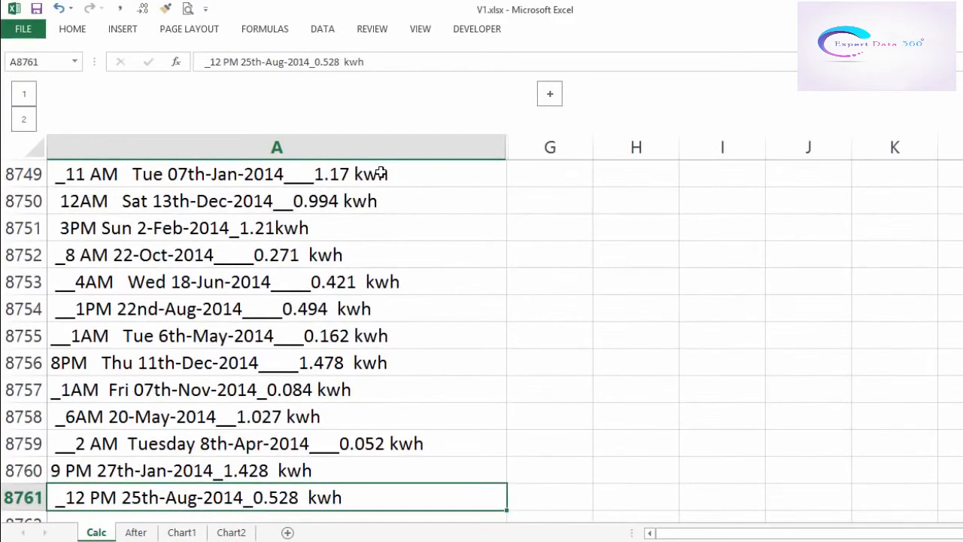
key(ctrl+Up)
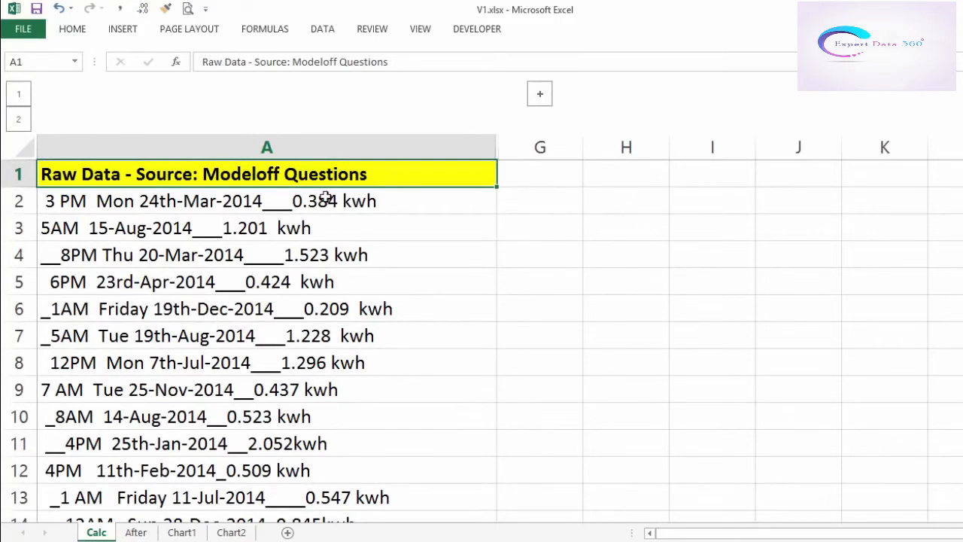
- Explore the After sheet's pivot table of KWH by month and day, filtering it with the TIME v2 slicer for hours from 1:00 PM to 4:00 PM
click(136, 532)
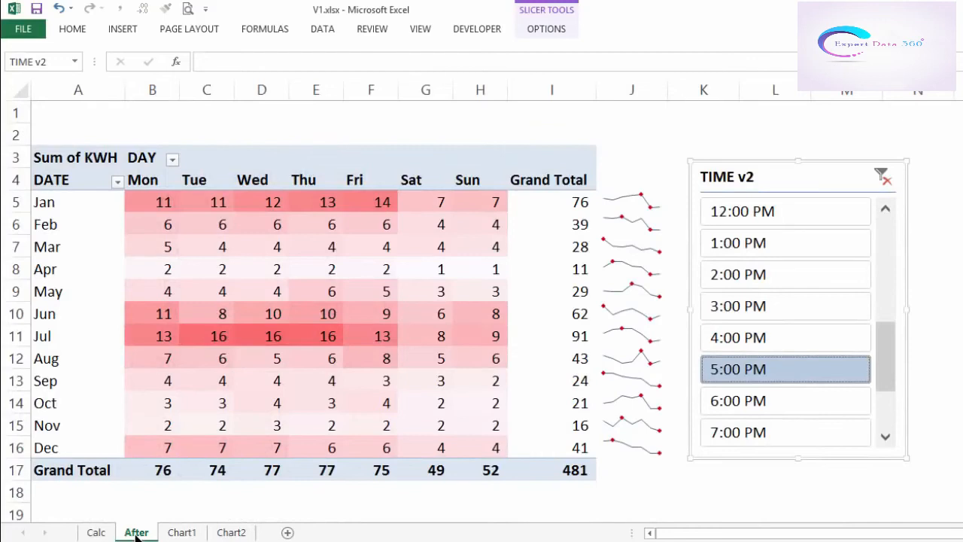
click(67, 204)
mouse_move(175, 199)
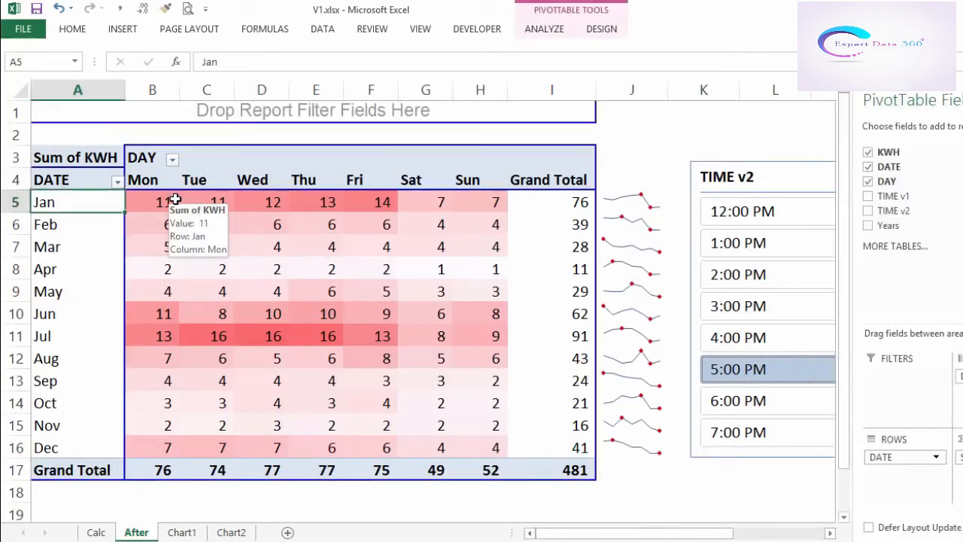
click(718, 276)
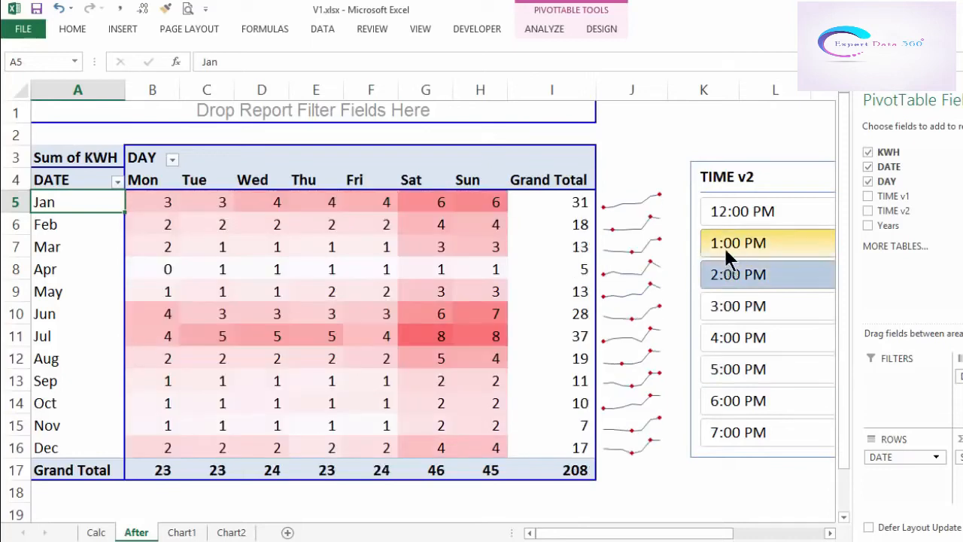
click(724, 245)
click(719, 284)
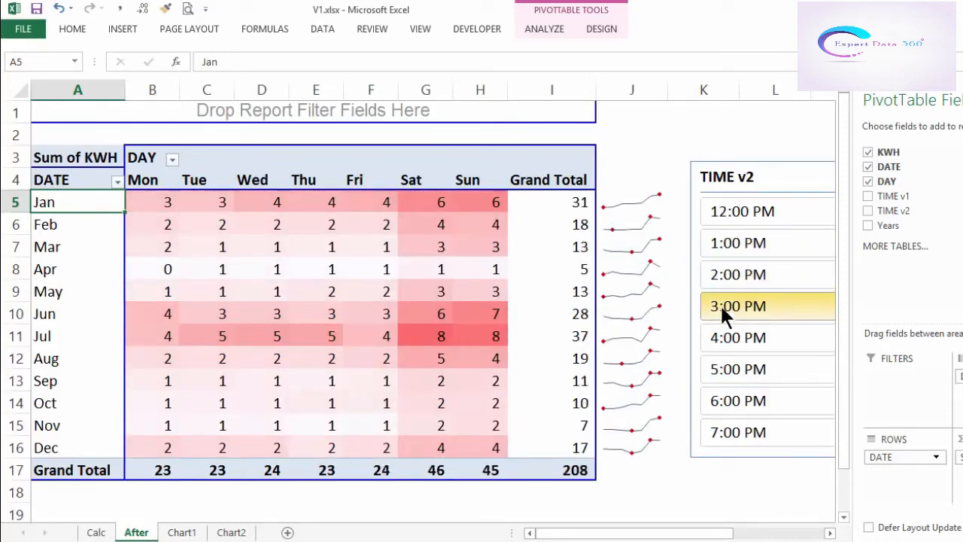
click(722, 333)
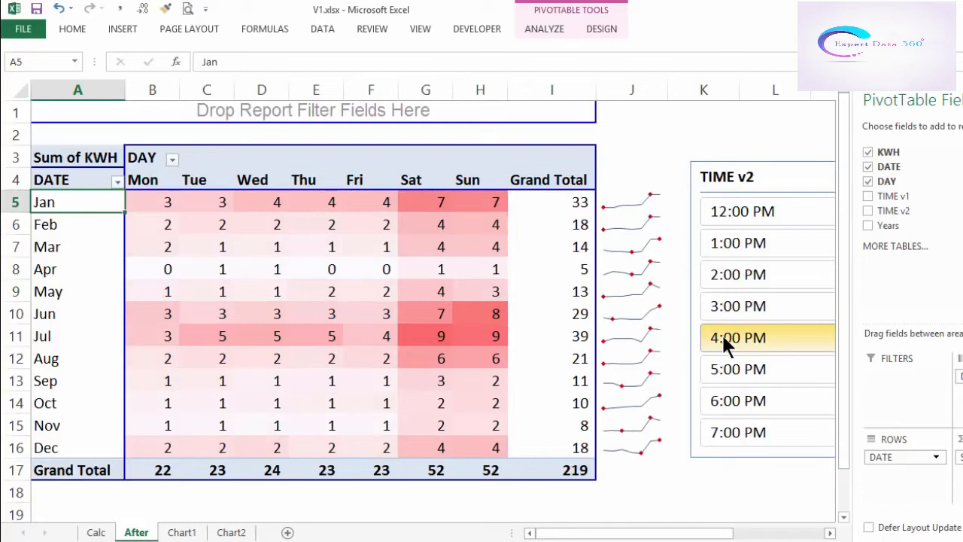
- View the stacked column charts on the Chart1 and Chart2 sheets and return to the Calc sheet
click(184, 532)
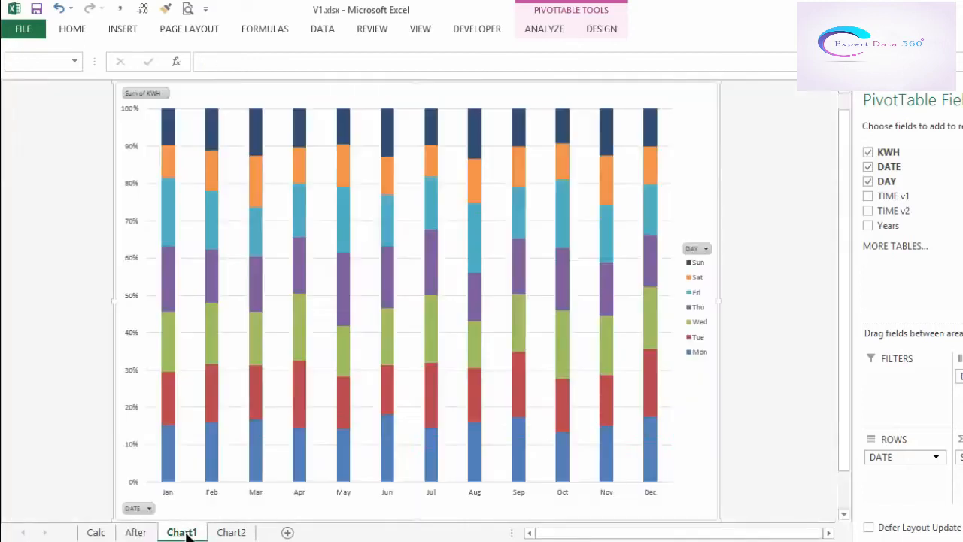
click(242, 533)
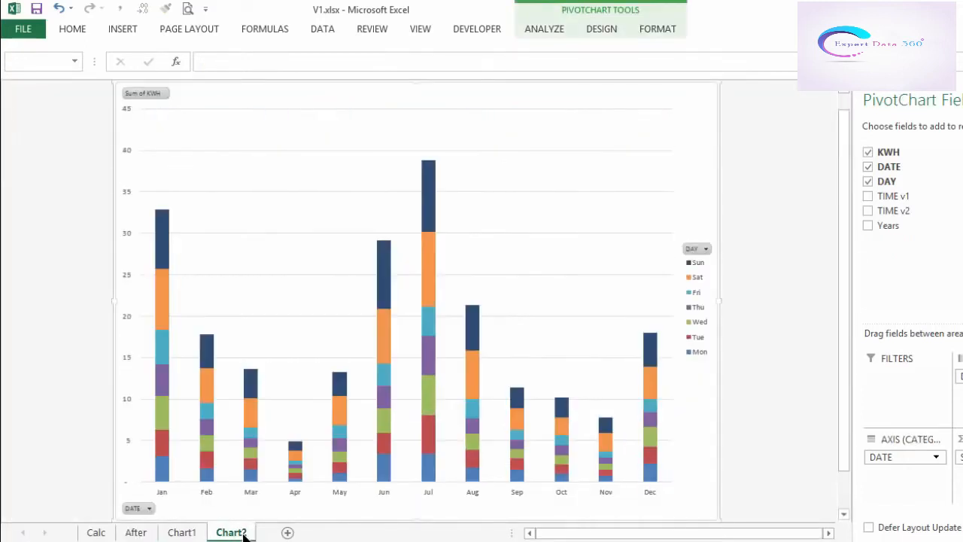
click(97, 532)
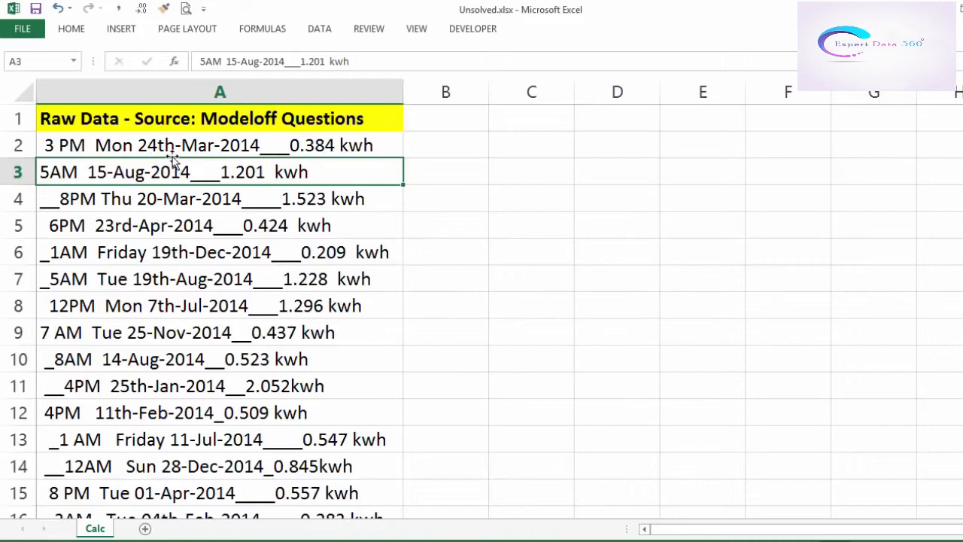
- Copy the reading 0.384 out of the text in cell A2 of Unsolved.xlsx and paste it into cell B2
double_click(289, 145)
drag(290, 145, 336, 146)
key(ctrl+c)
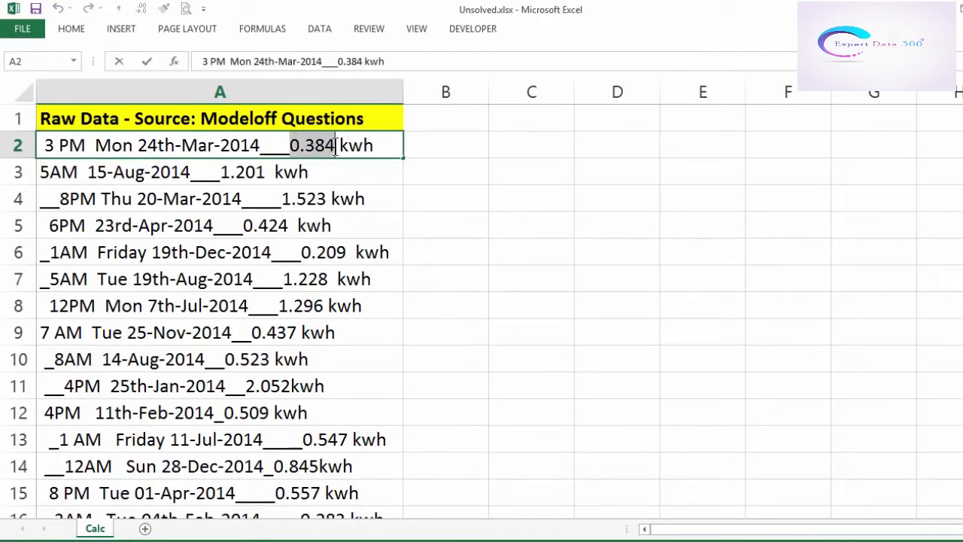
click(434, 144)
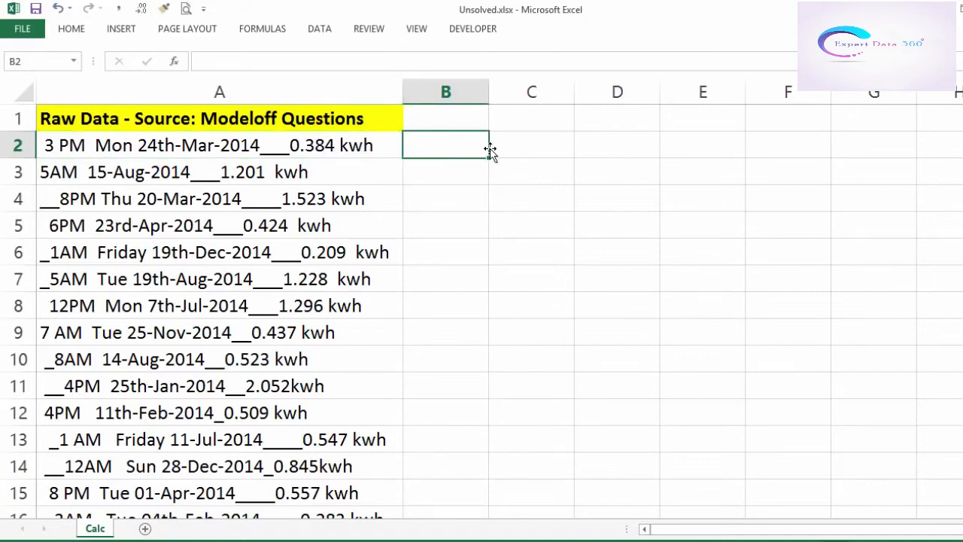
key(ctrl+v)
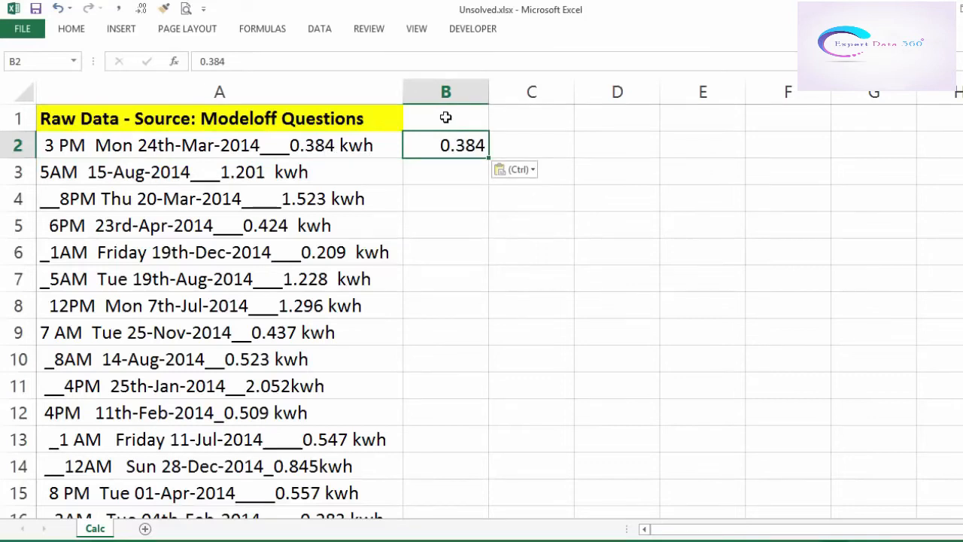
- Try Flash Fill down column B from the example in cell B2, and undo the fill
key(ctrl+e)
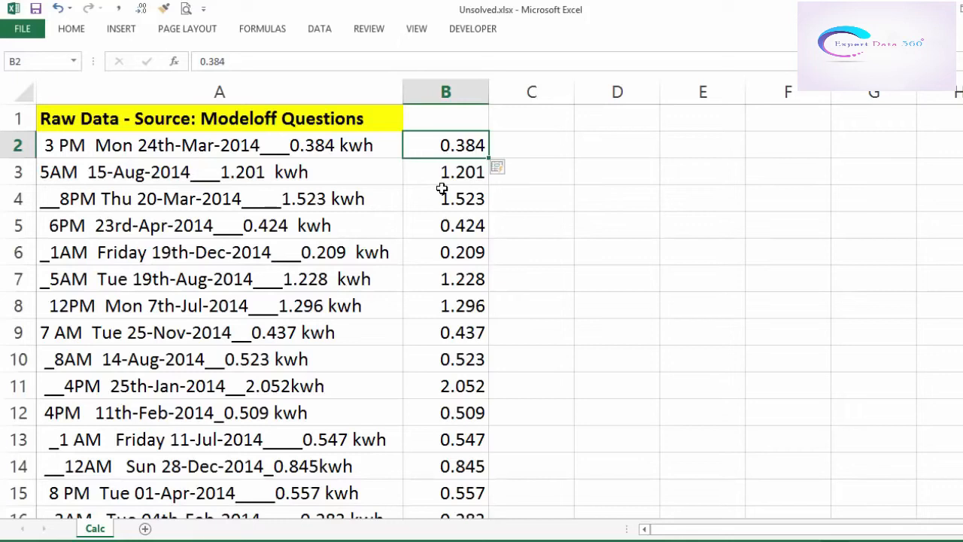
key(ctrl+z)
- Run Flash Fill again from the 0.384 example in B2 to extract the remaining kWh readings into column B
click(325, 29)
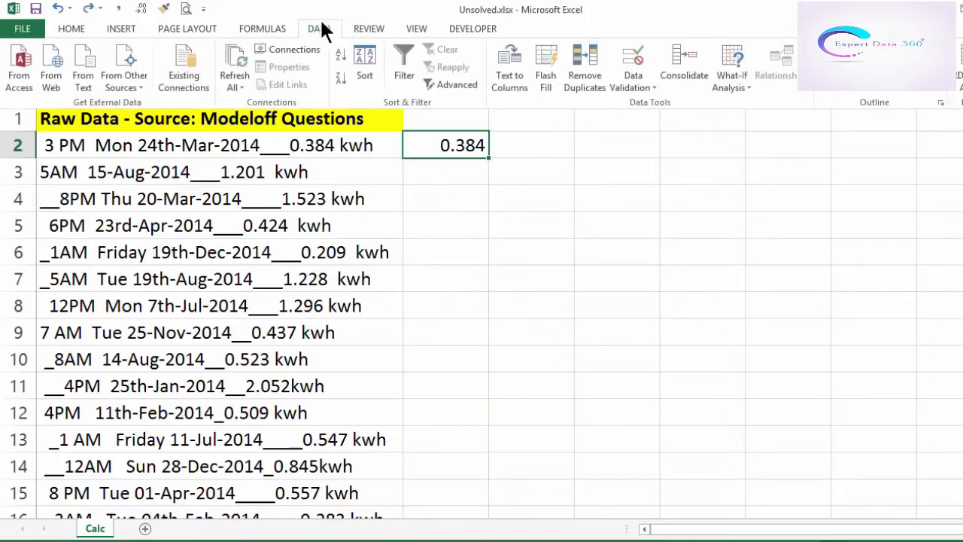
click(546, 93)
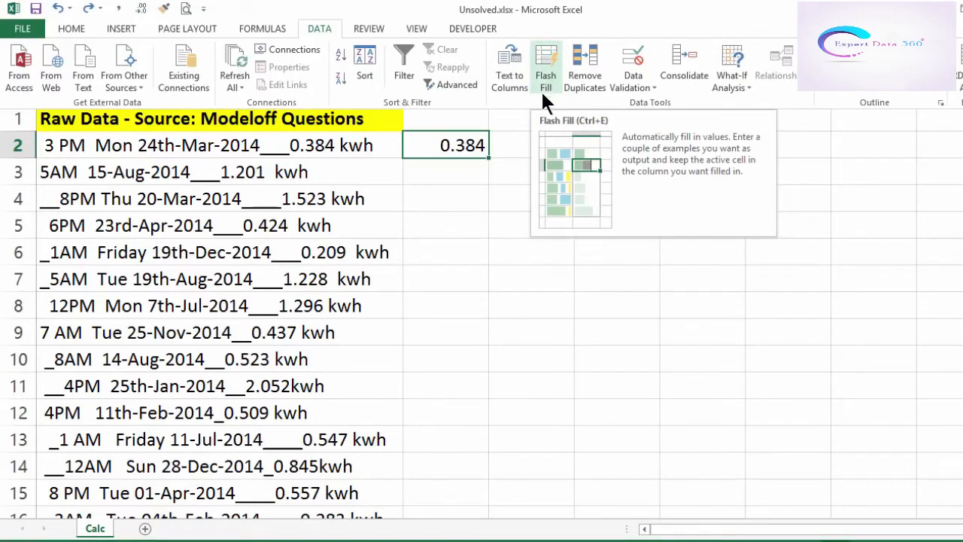
click(463, 148)
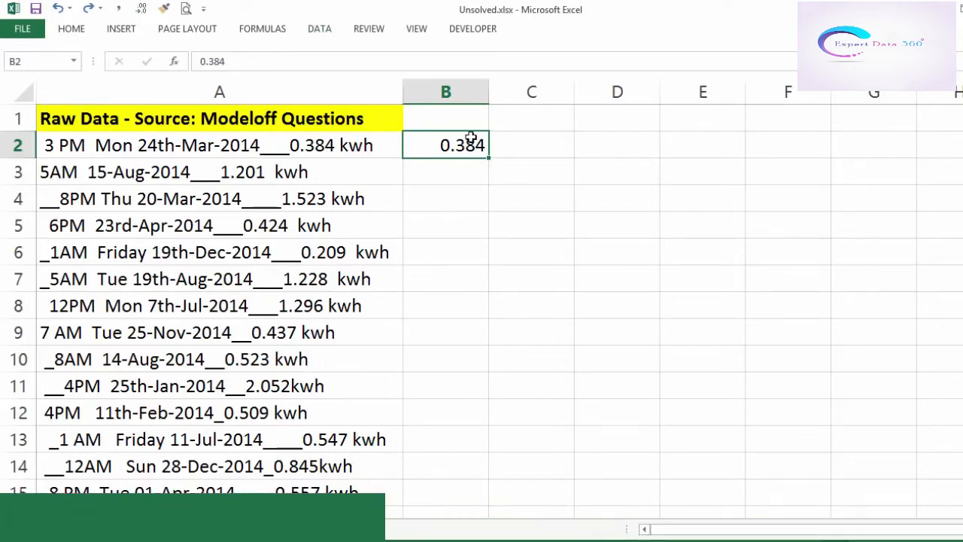
key(ctrl+e)
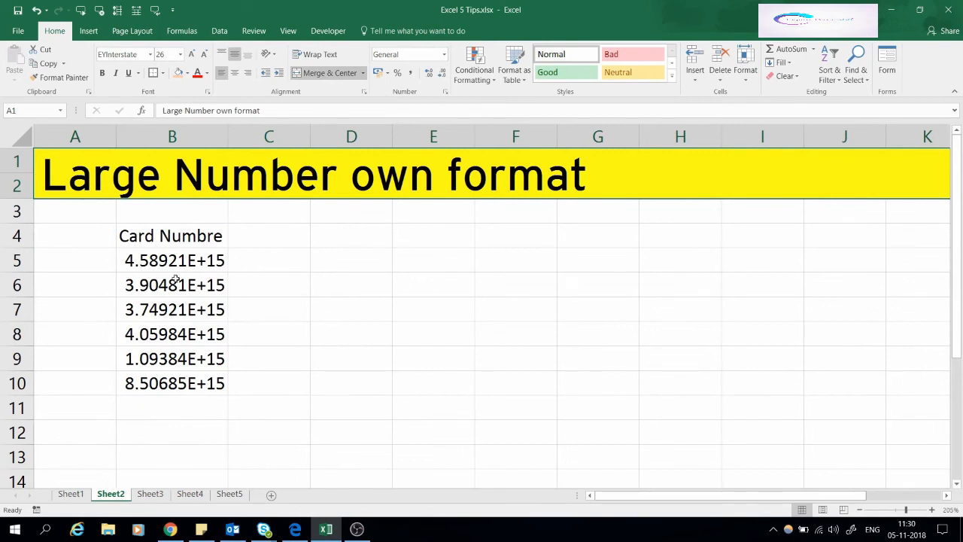
- Open Format Cells for the card numbers in B5:B10 on Sheet2 of Excel 5 Tips.xlsx and choose the Custom number category
drag(166, 260, 186, 383)
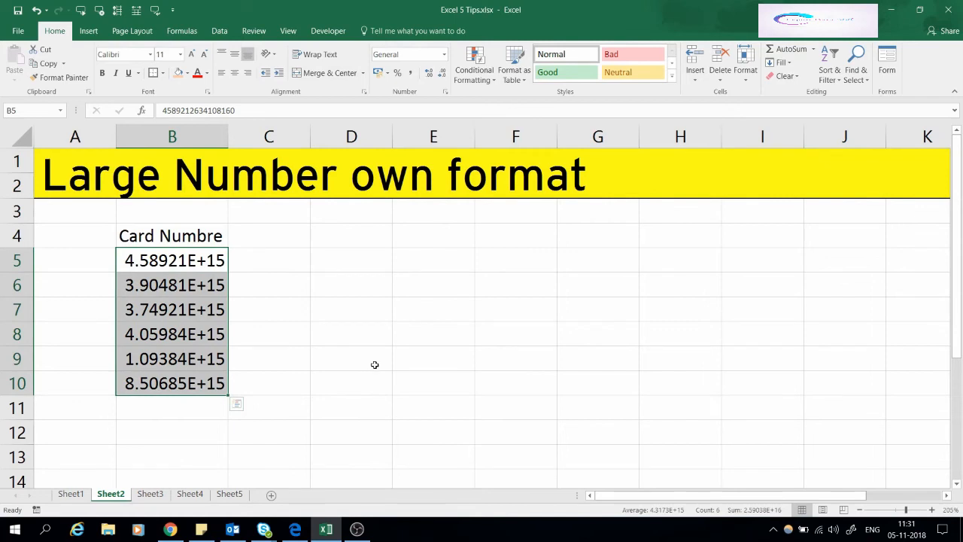
click(226, 271)
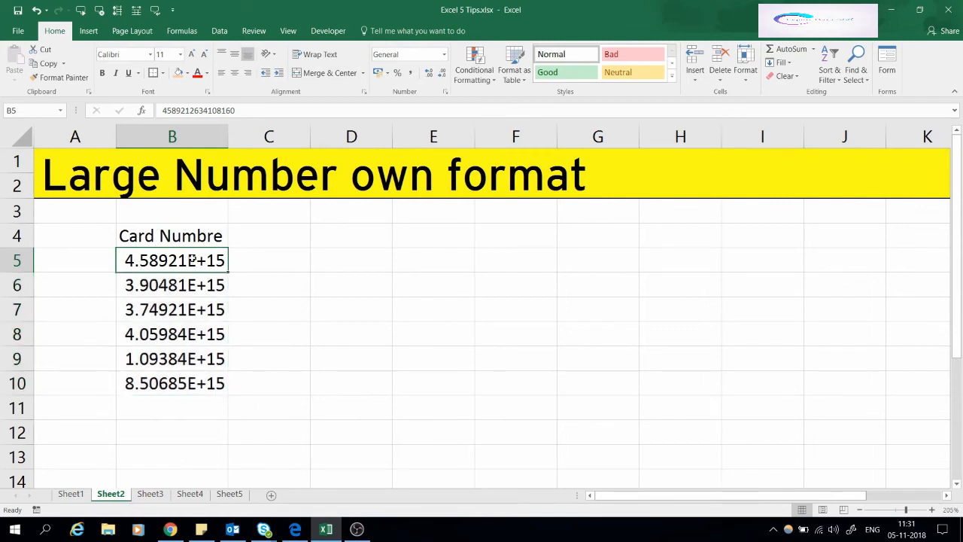
drag(192, 263, 198, 371)
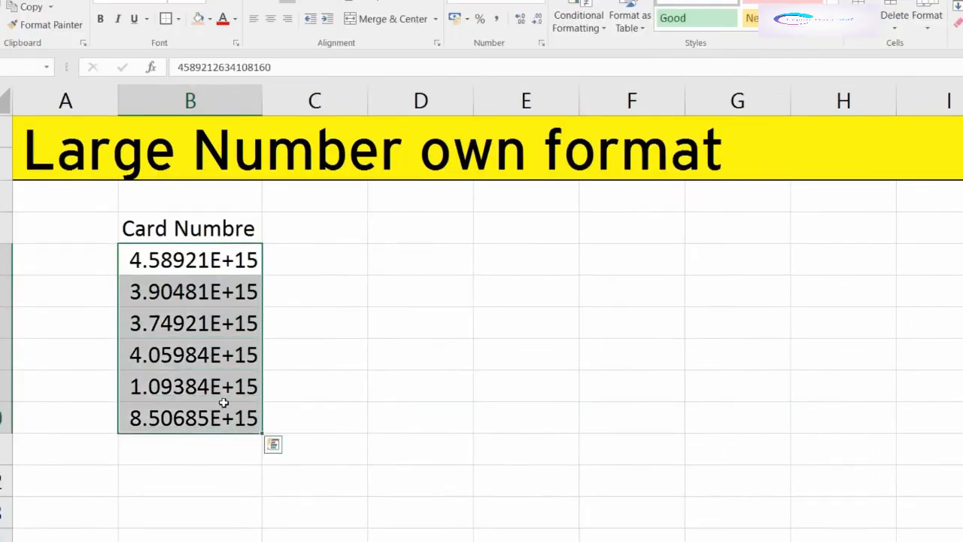
right_click(206, 291)
click(289, 216)
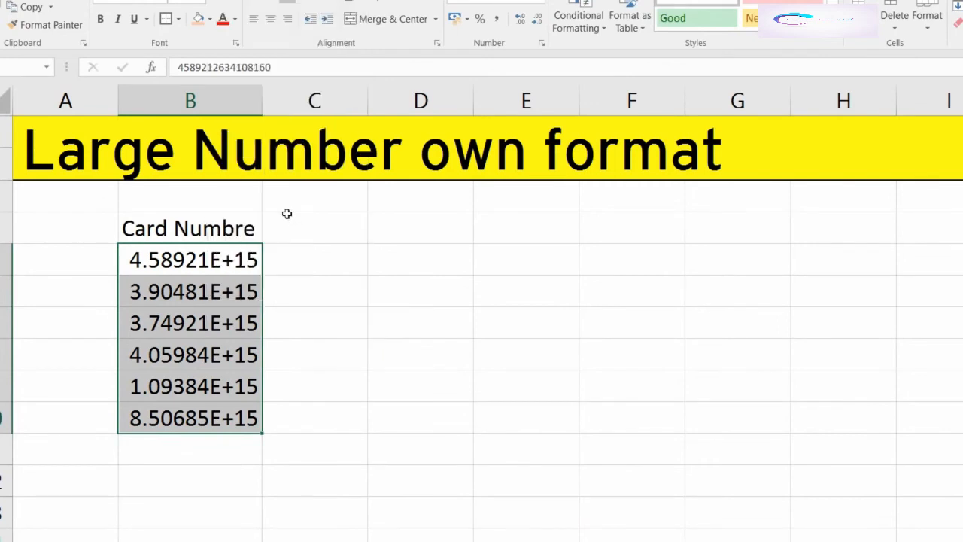
click(106, 205)
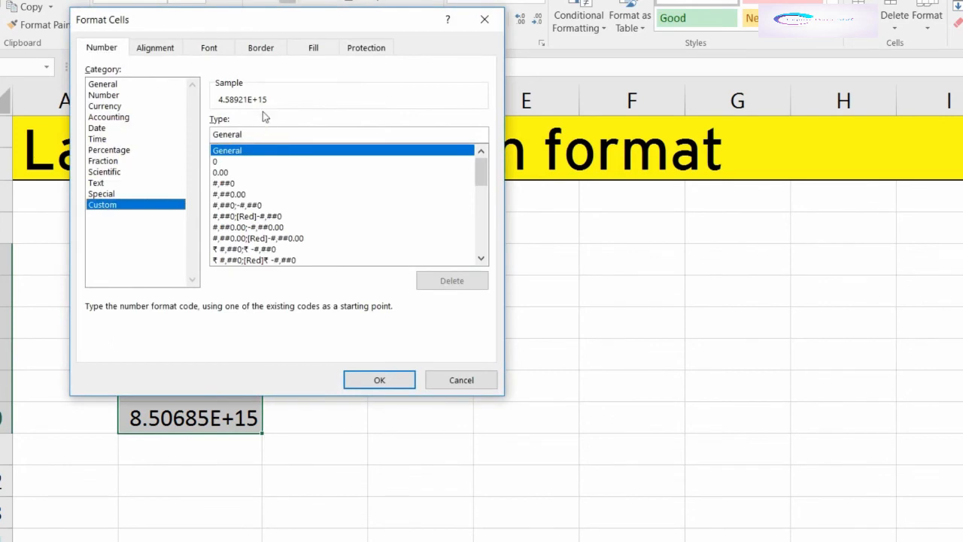
double_click(268, 135)
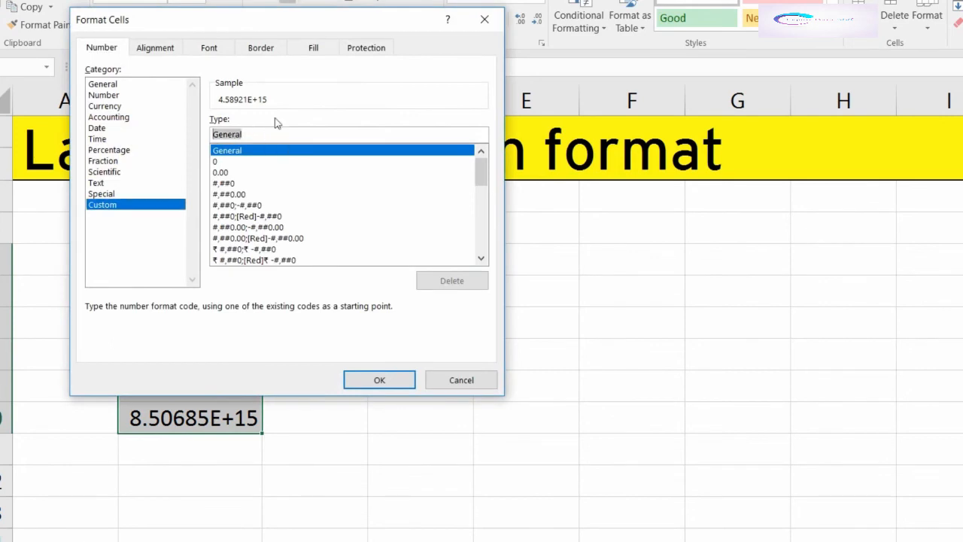
drag(298, 21, 624, 81)
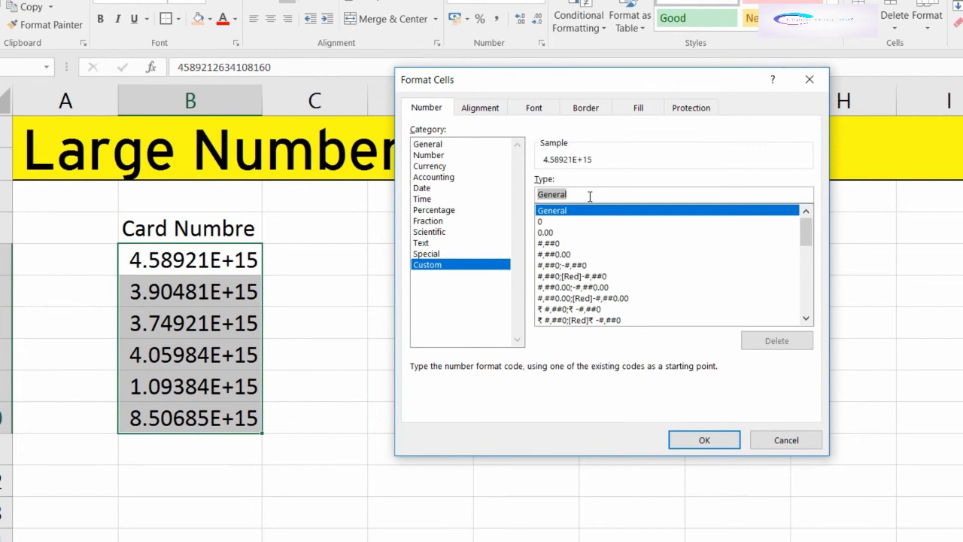
- Apply the custom number format ####-####-####-#### to the selected card numbers
text(###)
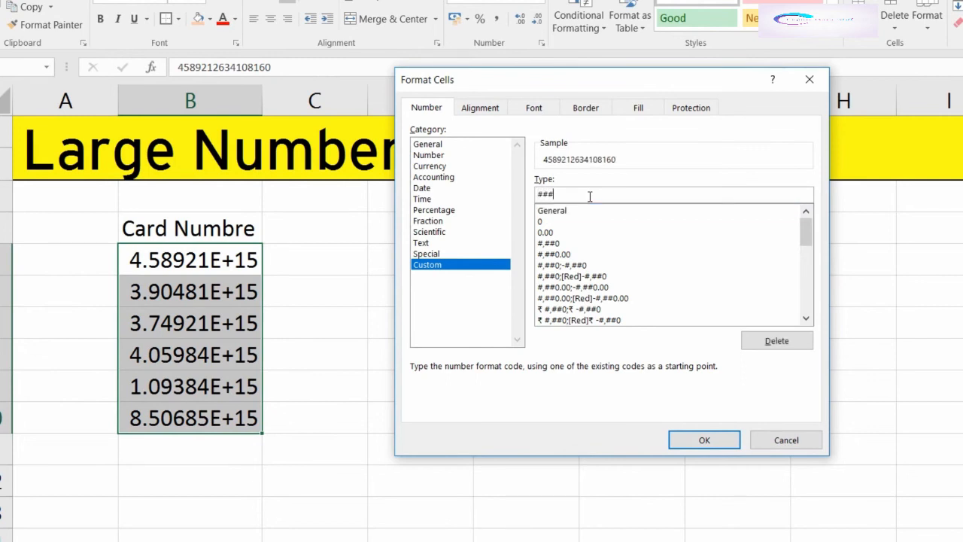
text(#)
text(-)
text(####-####-###)
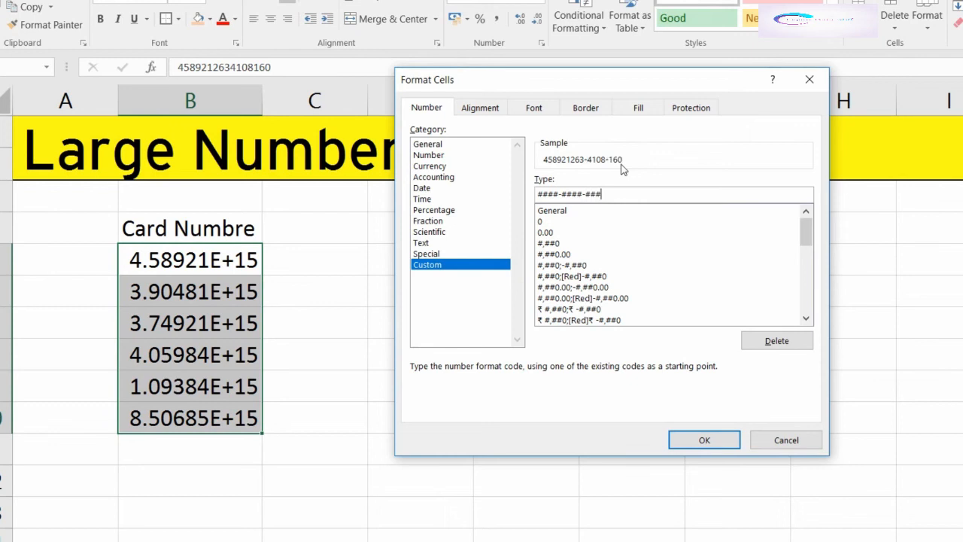
text(#)
key(Return)
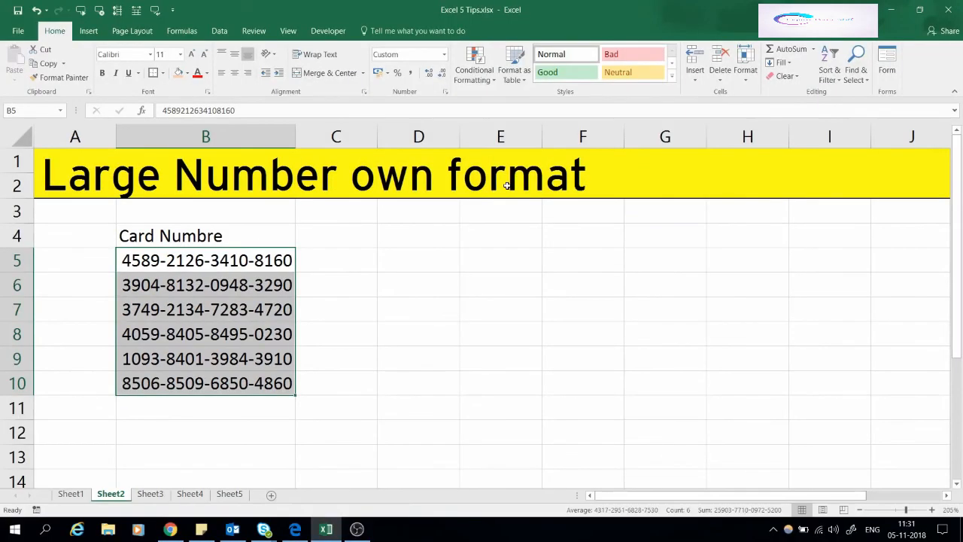
- Change the custom number format of the card numbers in B5:B10 to #### #### #### ####, replacing the hyphens with spaces
key(Up)
key(Down)
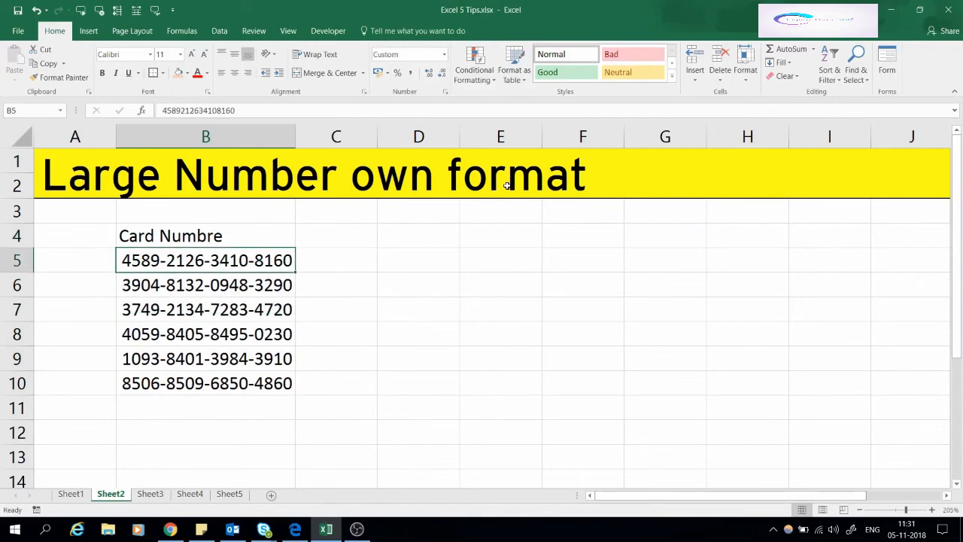
key(ctrl+shift+Down)
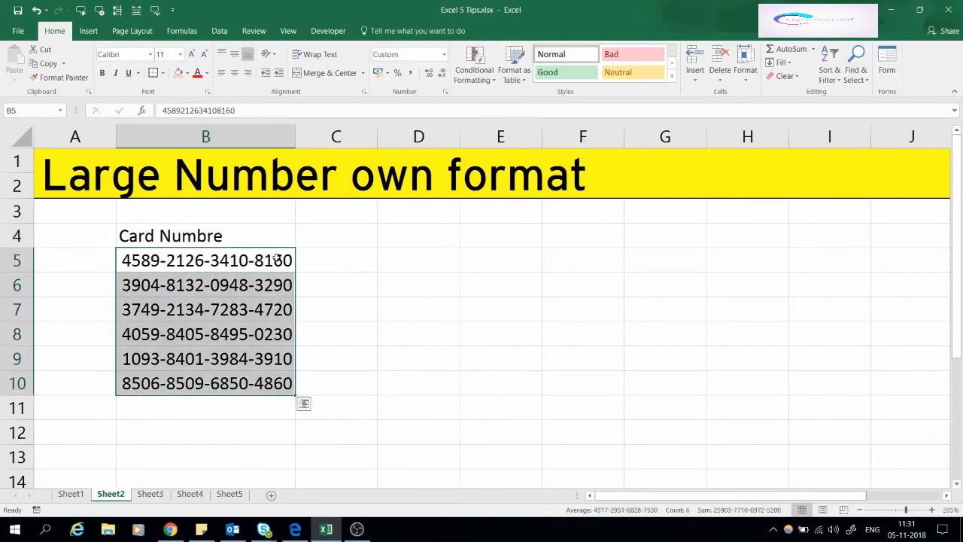
right_click(238, 259)
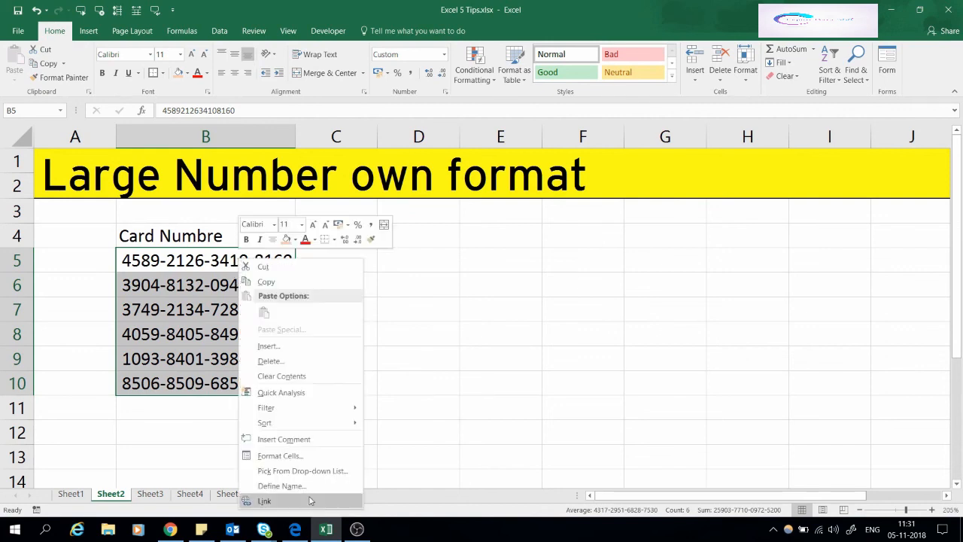
click(291, 455)
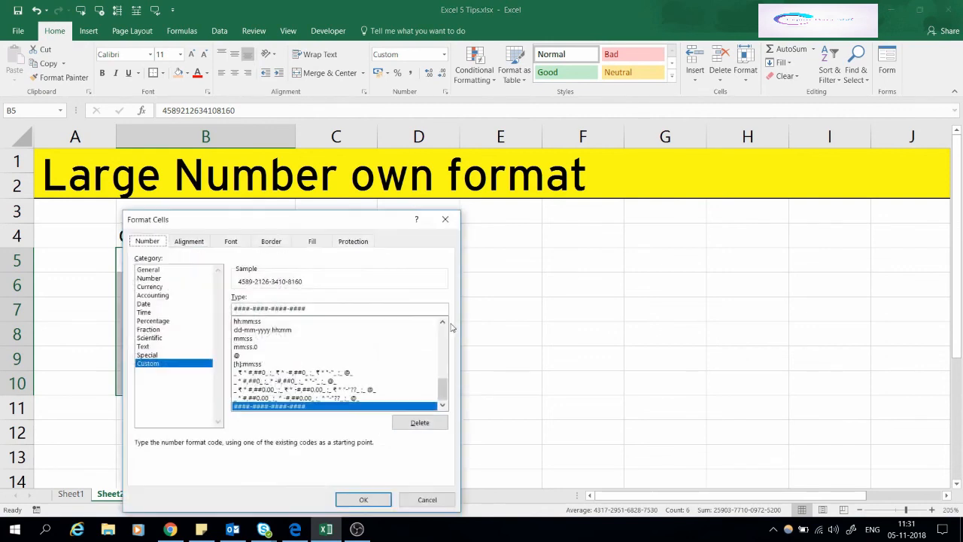
click(291, 309)
key(BackSpace)
text(c)
key(BackSpace)
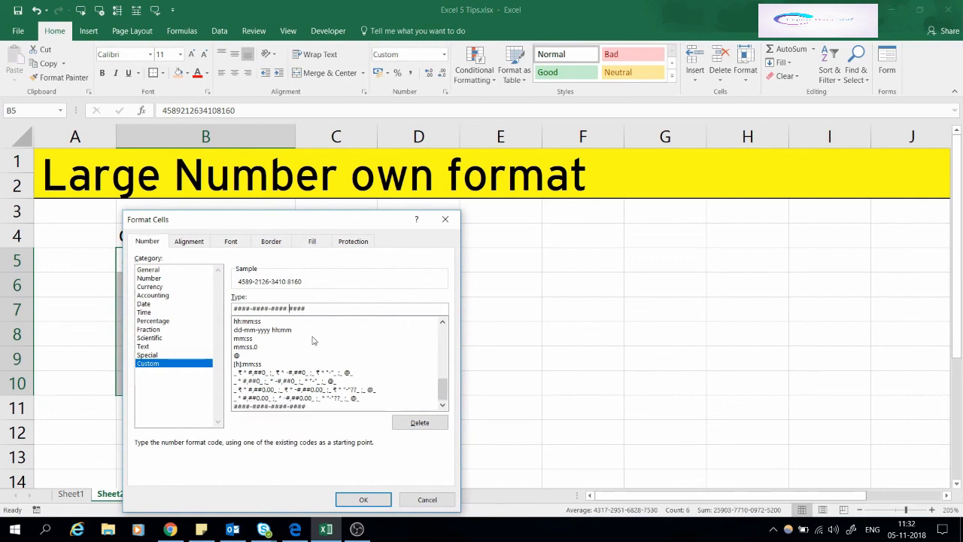
key(BackSpace)
key(BackSpace)
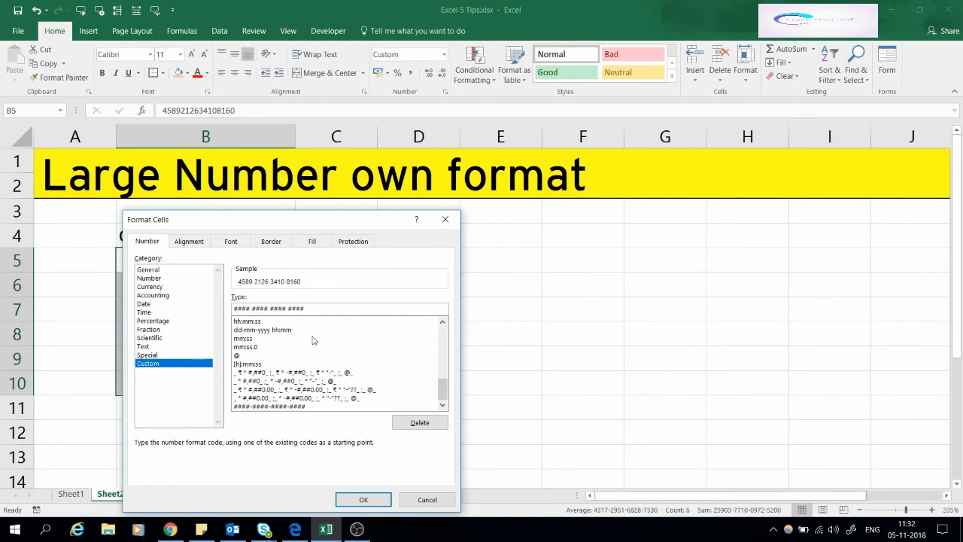
click(362, 500)
click(400, 325)
drag(255, 270, 251, 382)
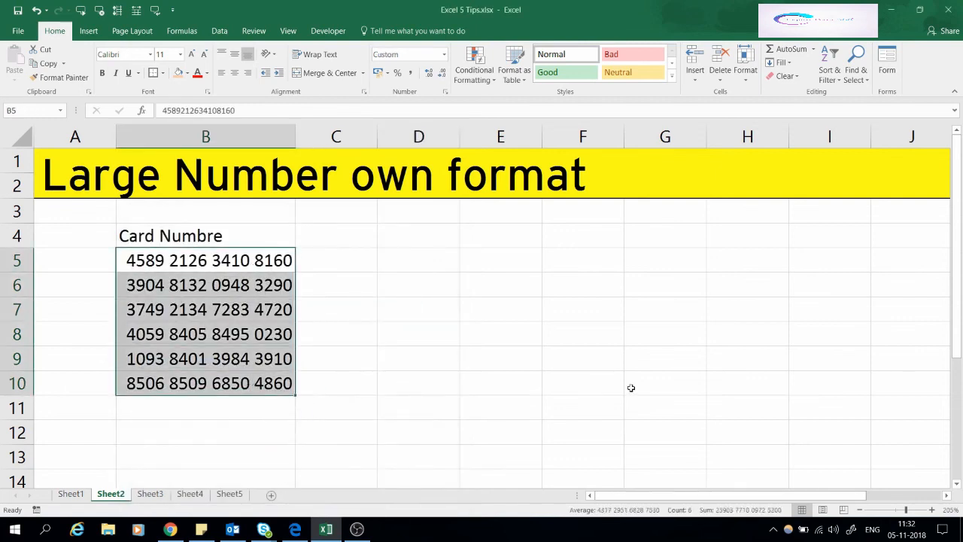